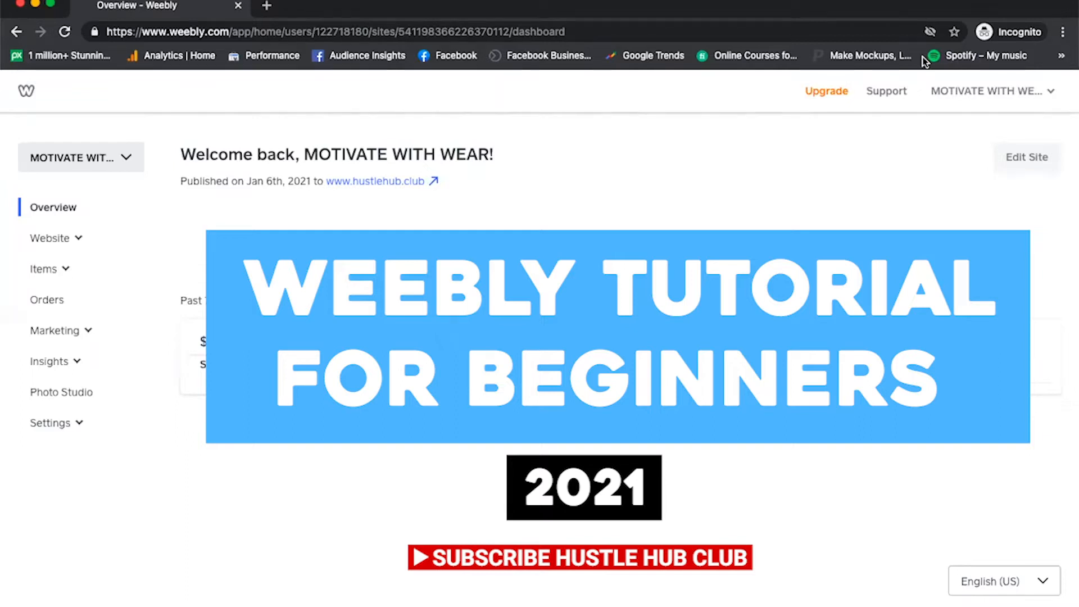
Open the site for editing and expand the build elements to show all of them.
click(1026, 158)
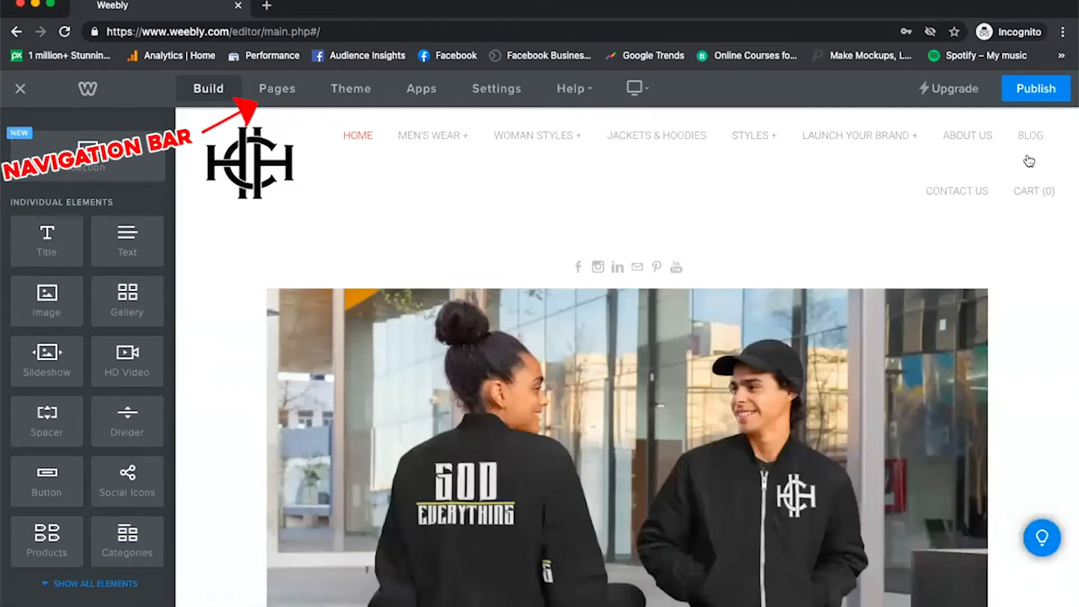
click(274, 88)
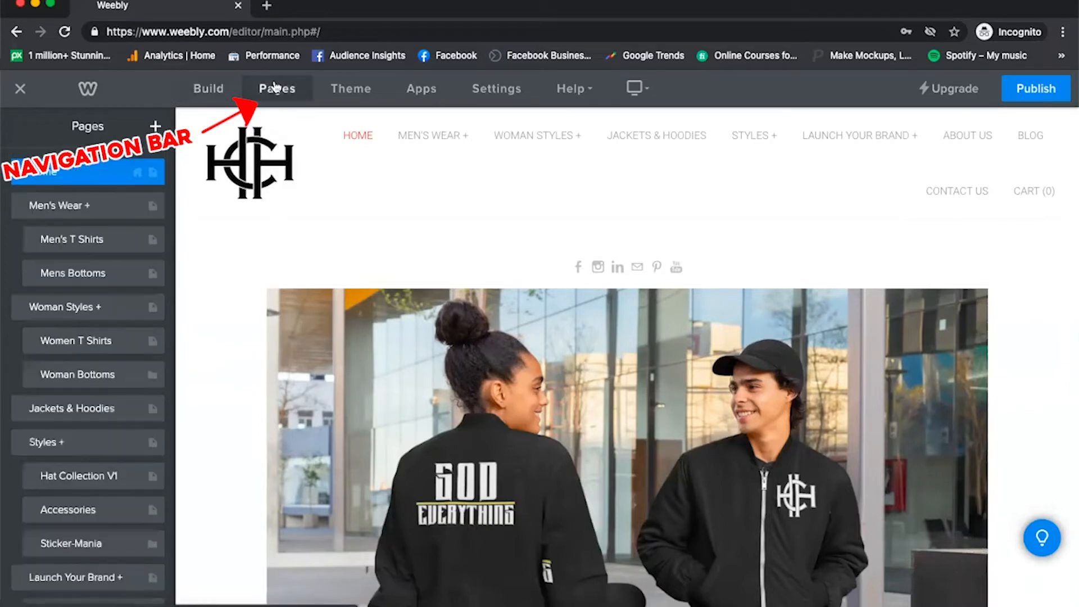
click(220, 93)
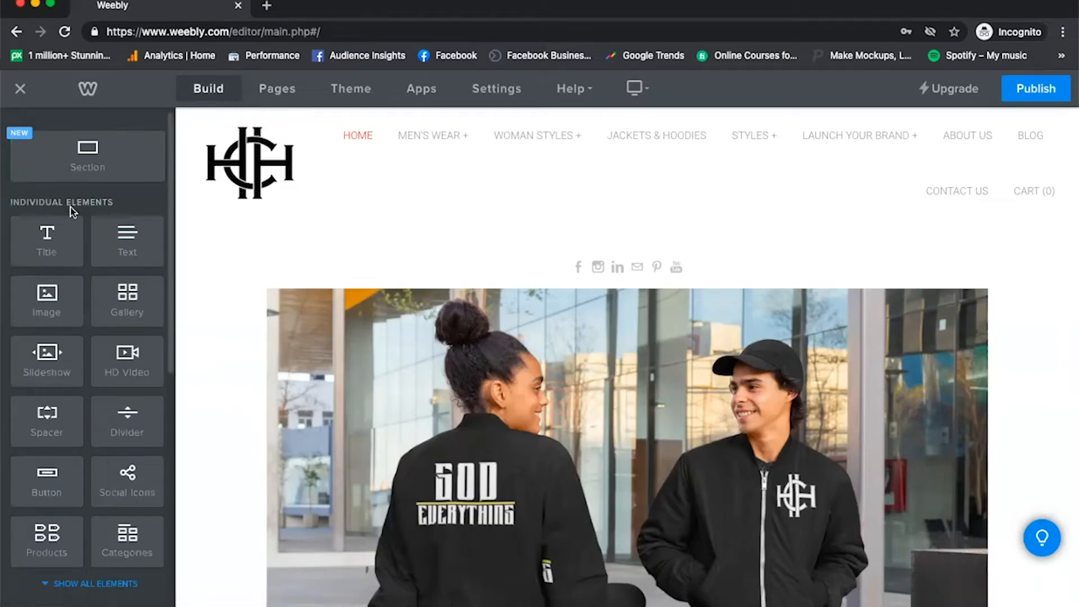
scroll(70, 207, down, 2)
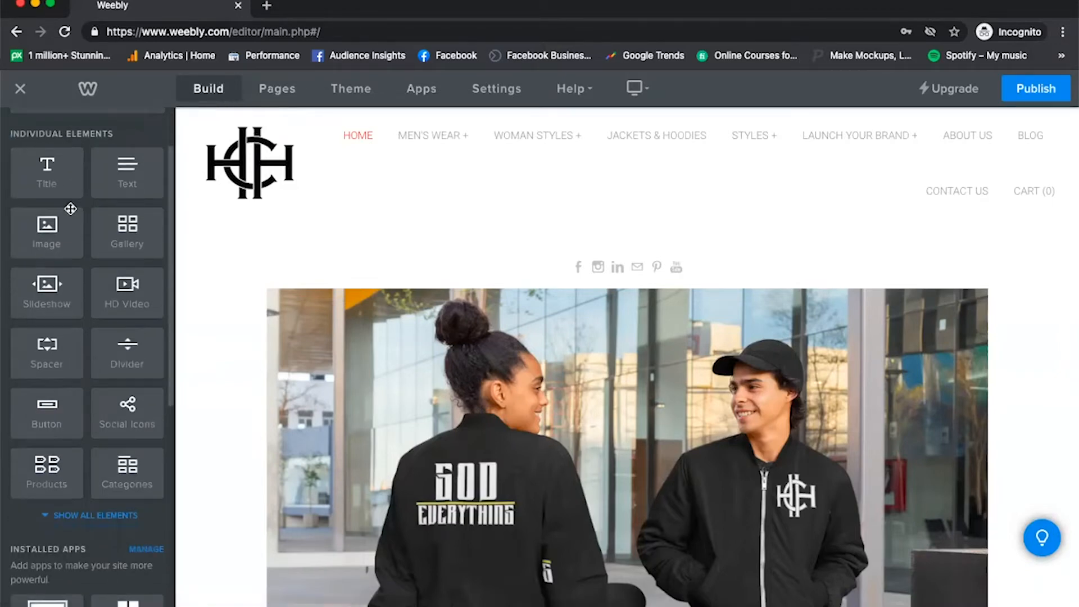
scroll(71, 209, down, 4)
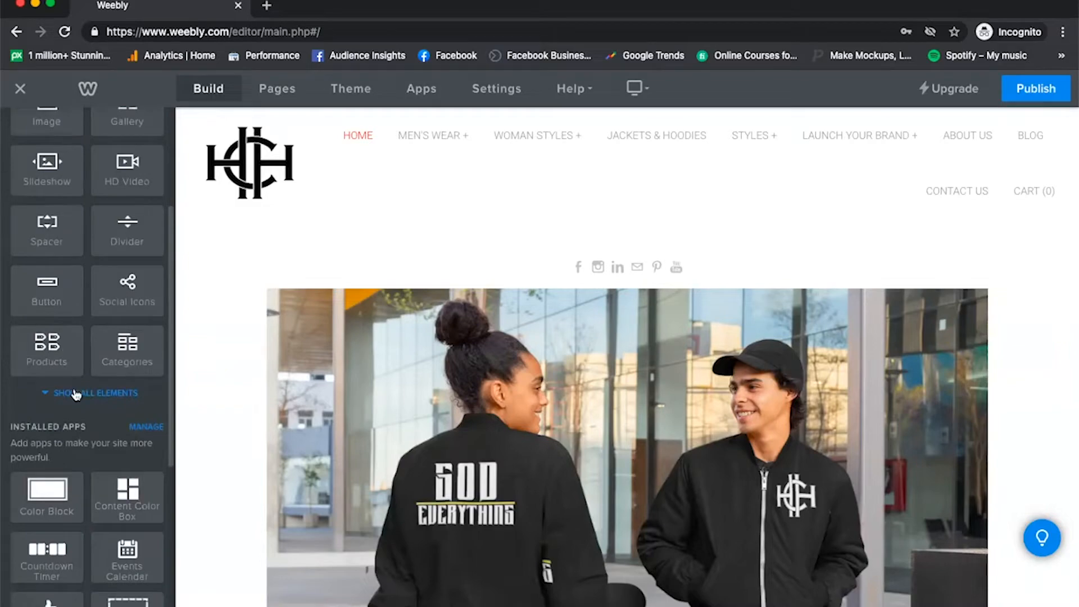
click(76, 397)
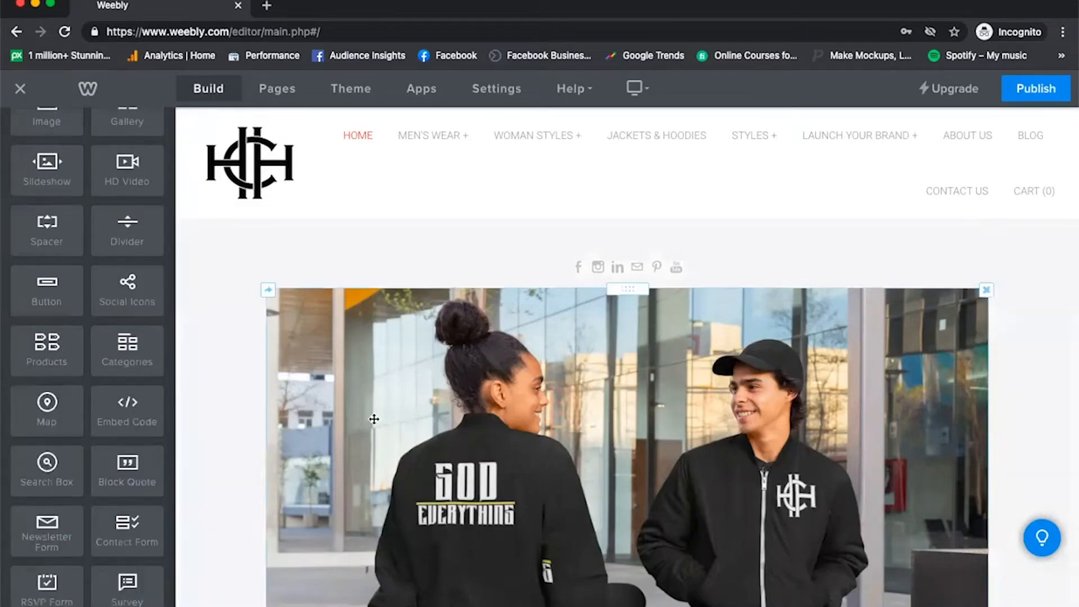
Look over the home page content, the Men's Wear page and the site's list of pages and subpages.
scroll(369, 304, down, 10)
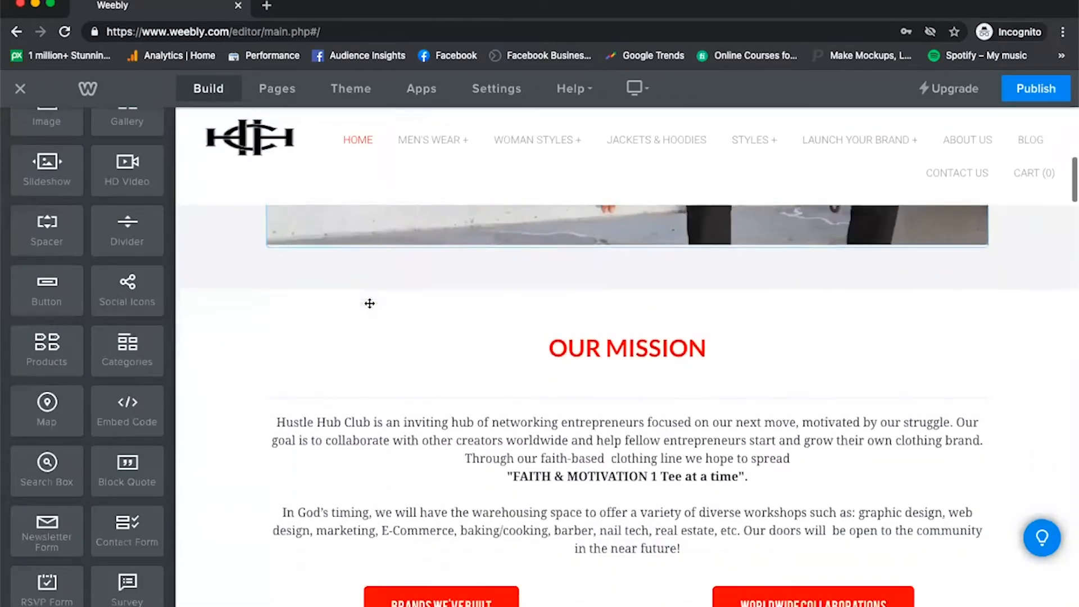
scroll(370, 304, down, 2)
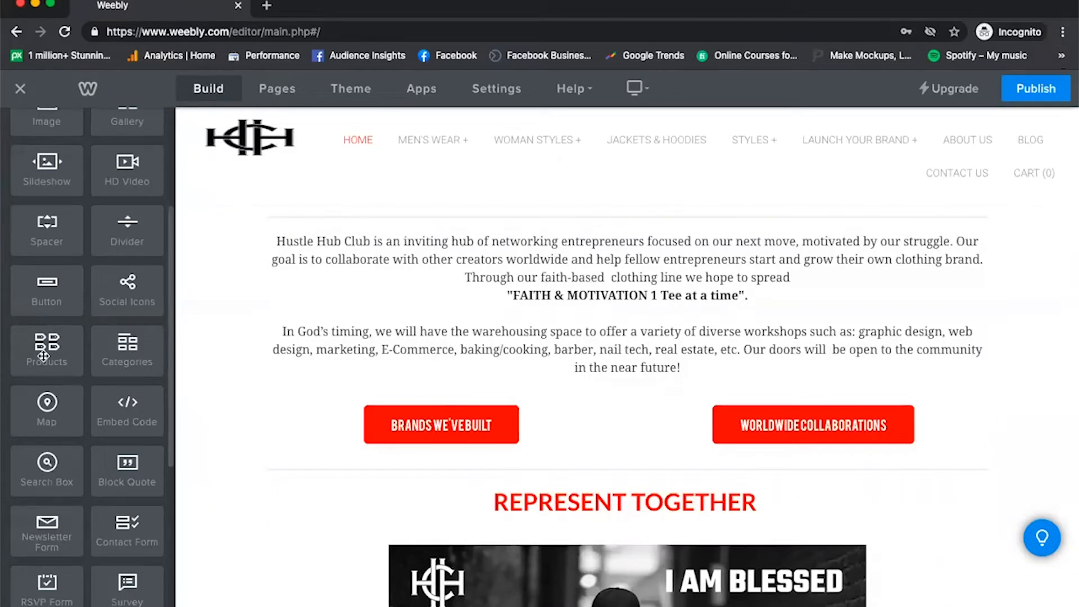
scroll(71, 400, up, 5)
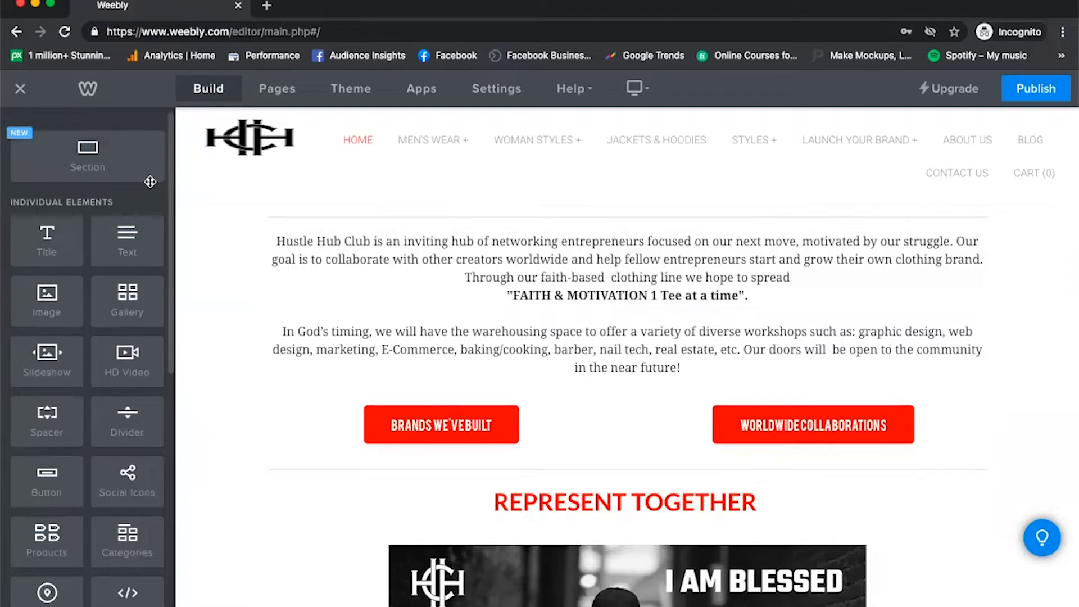
click(272, 92)
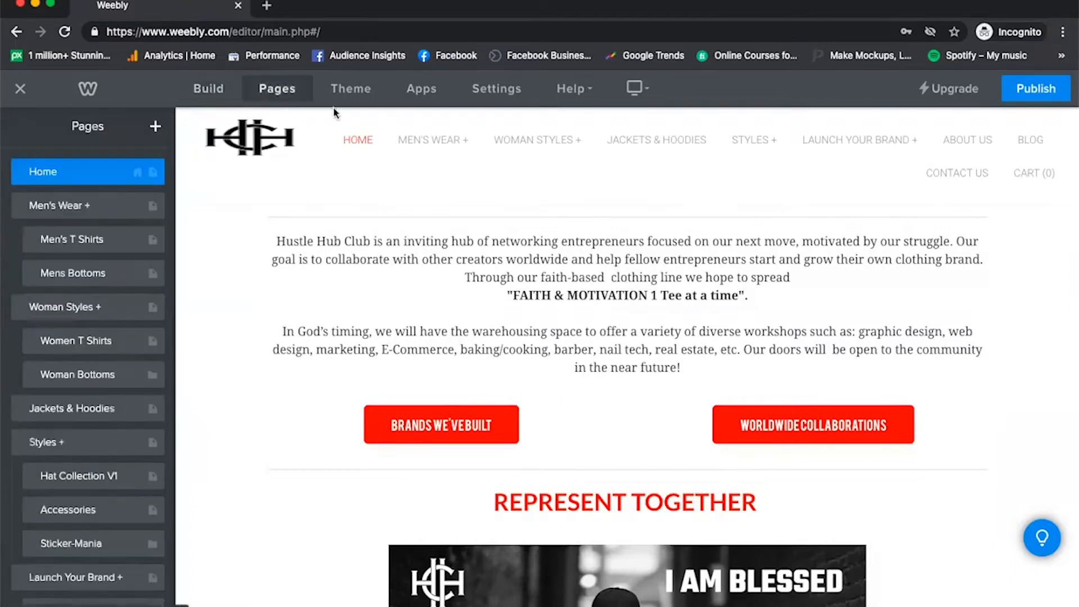
click(422, 138)
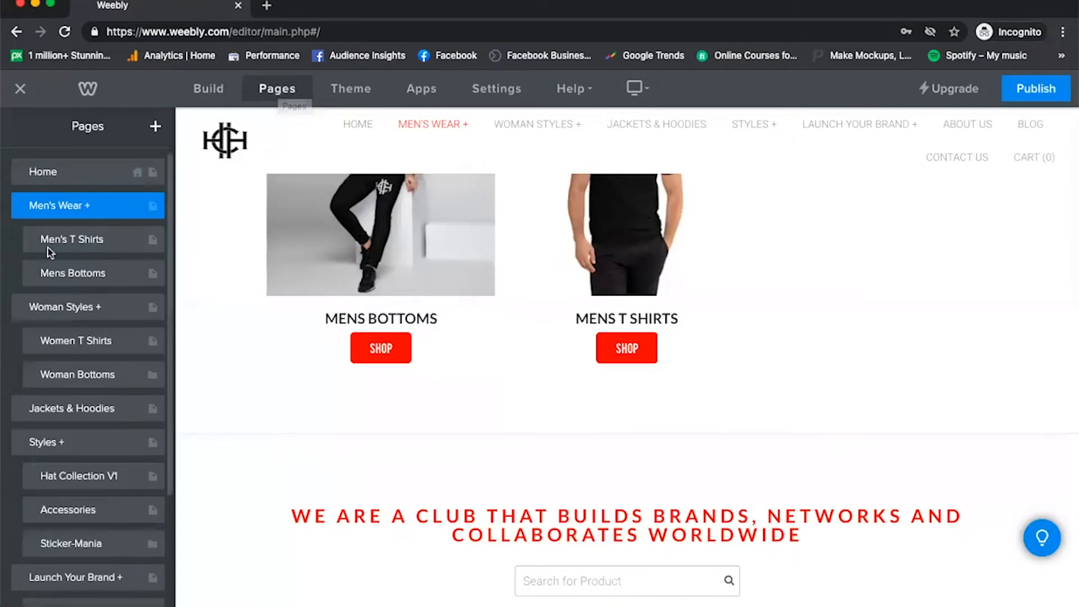
mouse_move(413, 142)
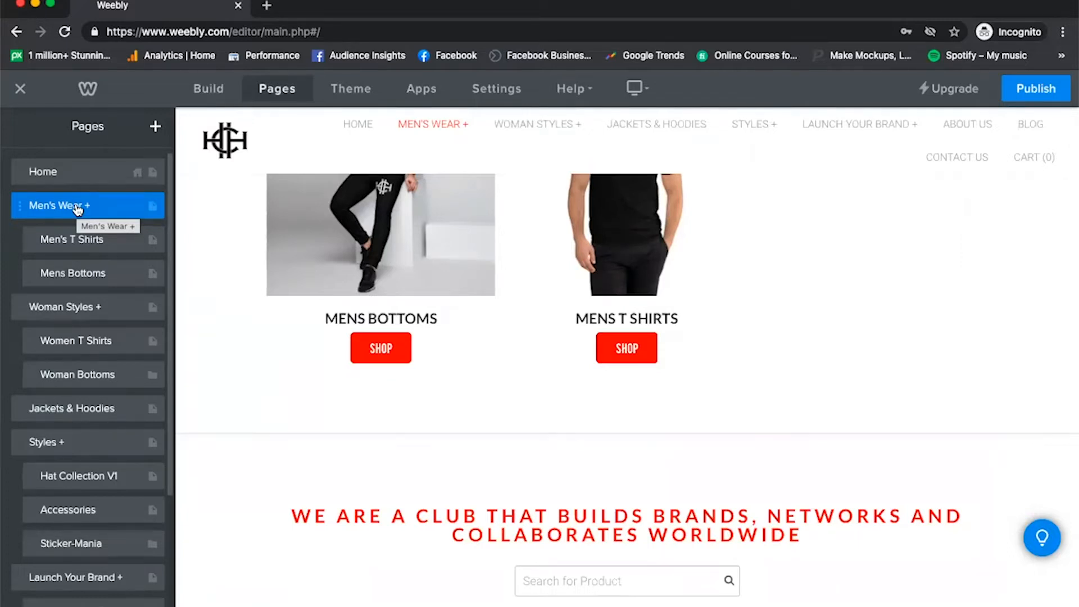
scroll(78, 209, down, 5)
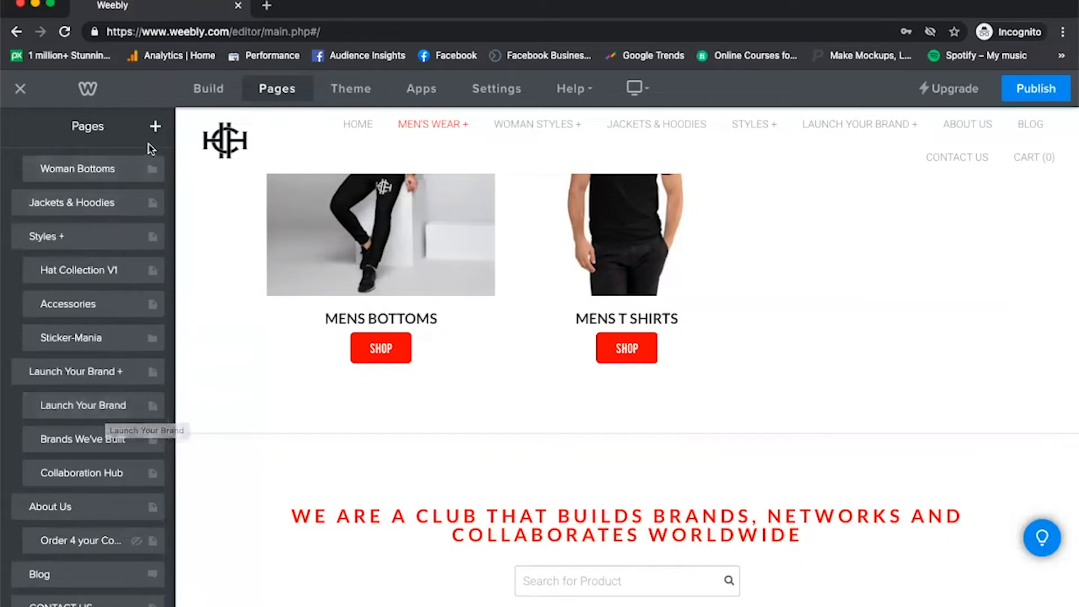
Add a standard page to the site and name it New Collection.
click(155, 128)
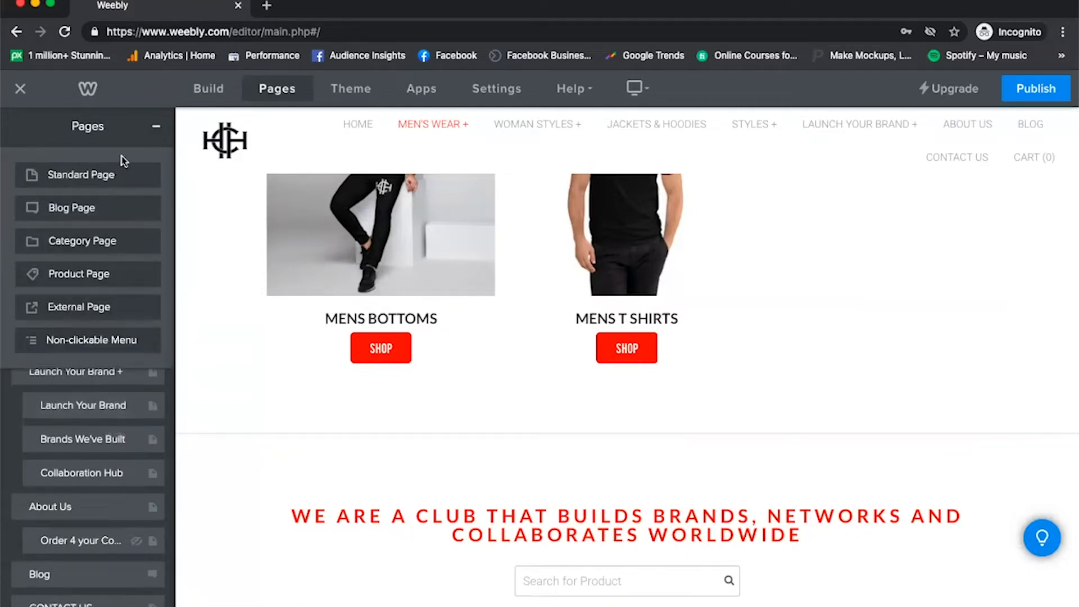
click(98, 180)
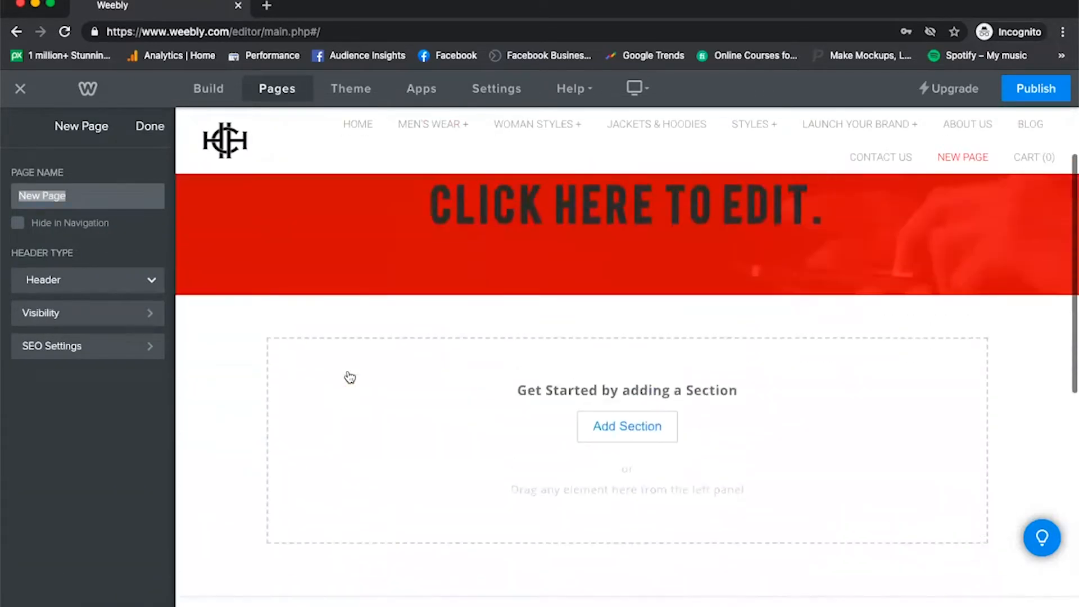
scroll(349, 377, down, 2)
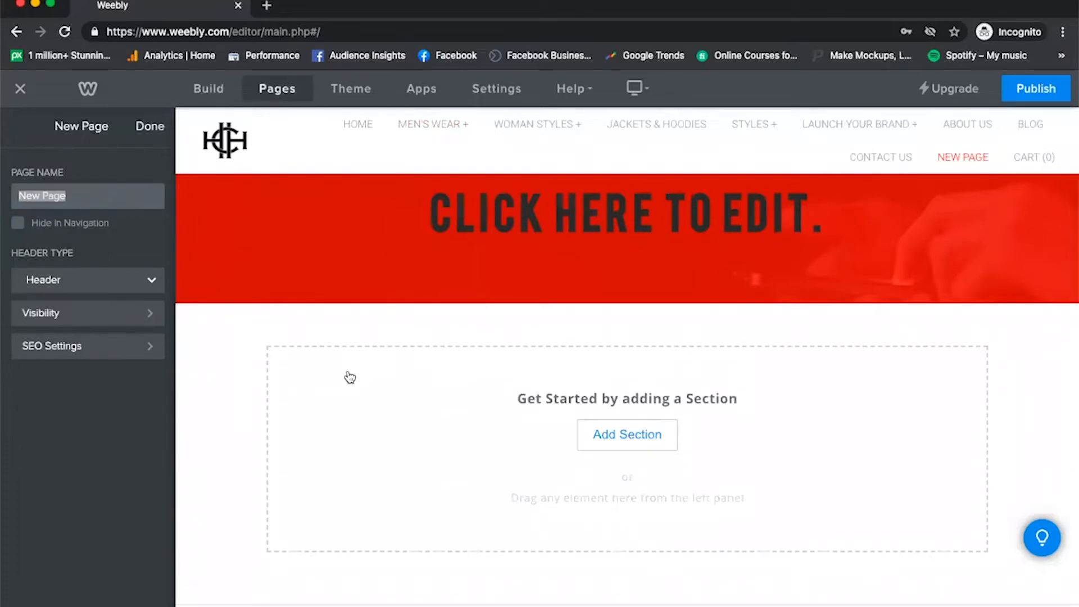
text(New Collectoi)
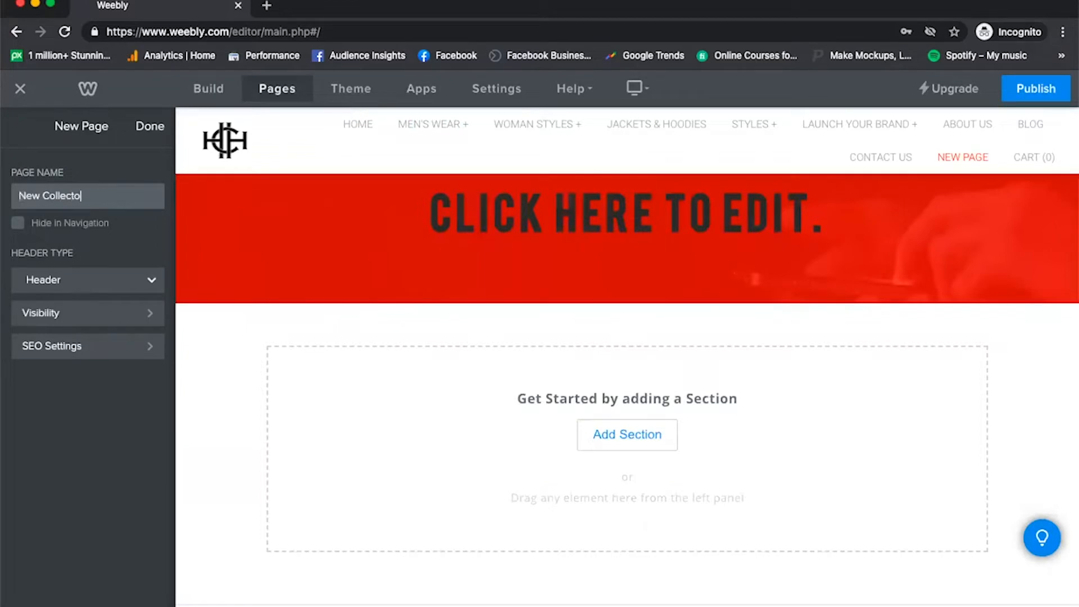
key(BackSpace)
key(BackSpace)
text(ion)
click(103, 281)
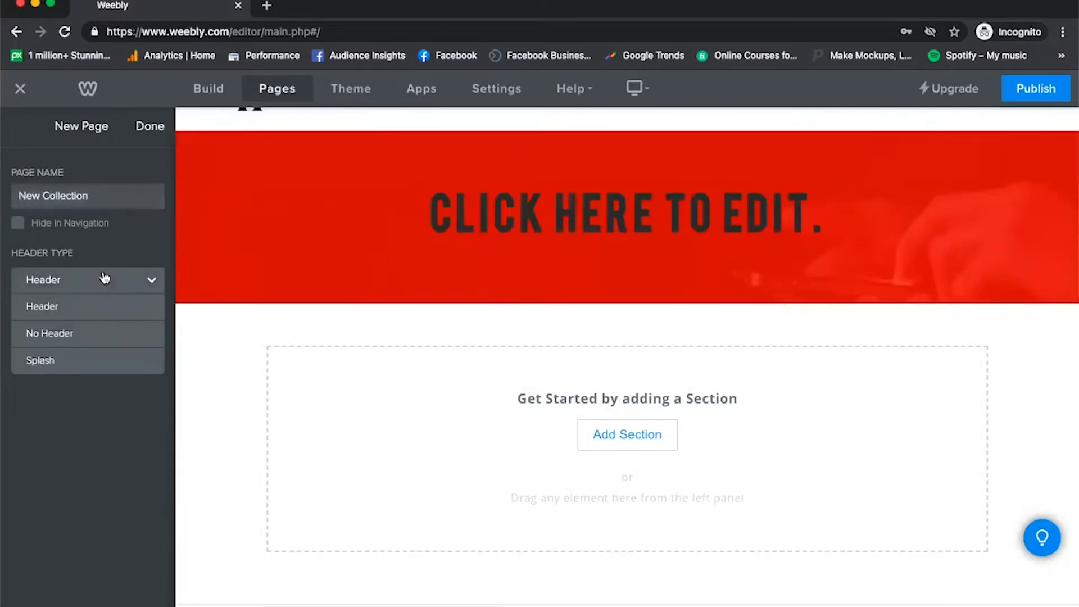
click(103, 279)
Copy the page name New Collection into the SEO page title and page permalink, and finish the page settings.
triple_click(70, 193)
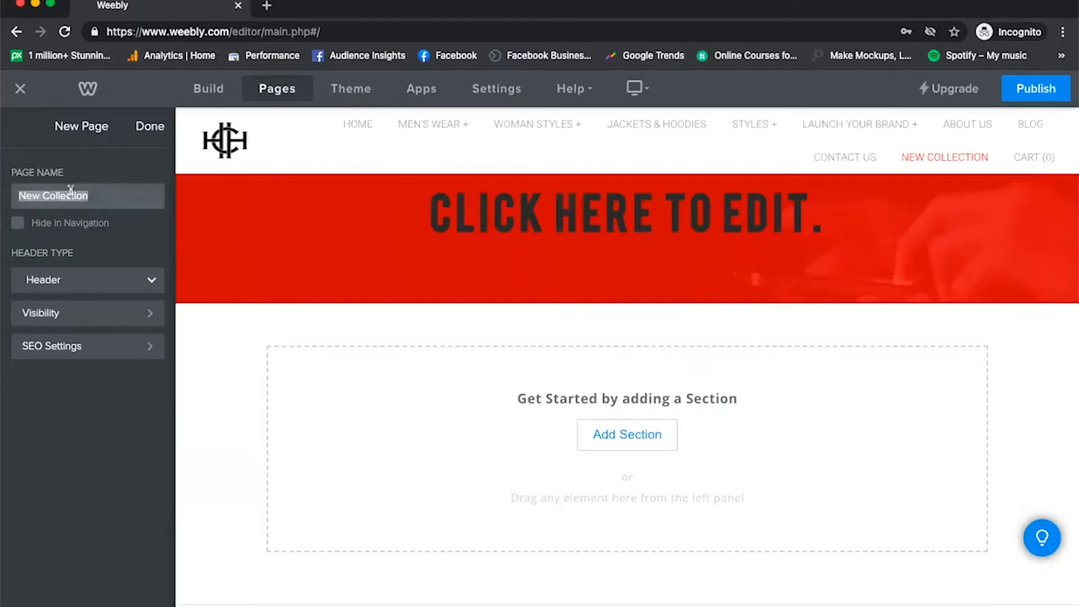
right_click(71, 190)
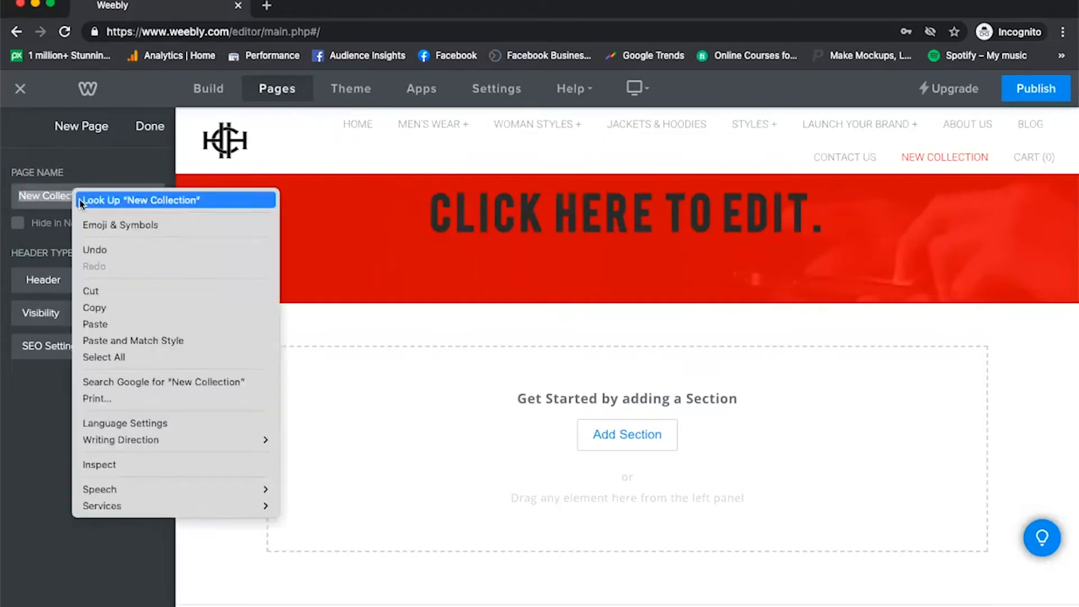
click(96, 306)
click(76, 358)
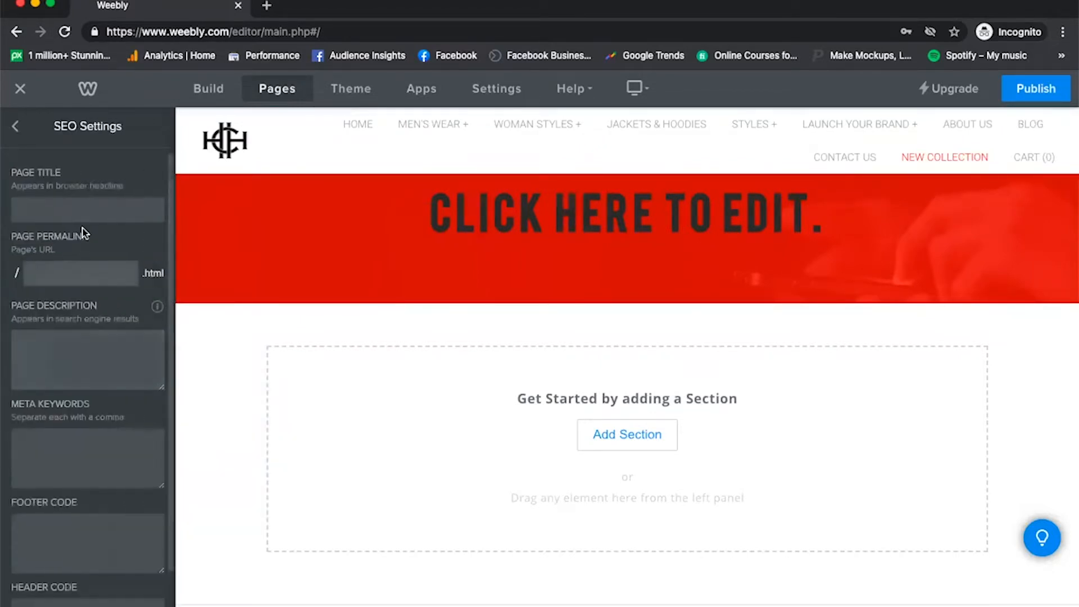
click(88, 207)
key(ctrl+v)
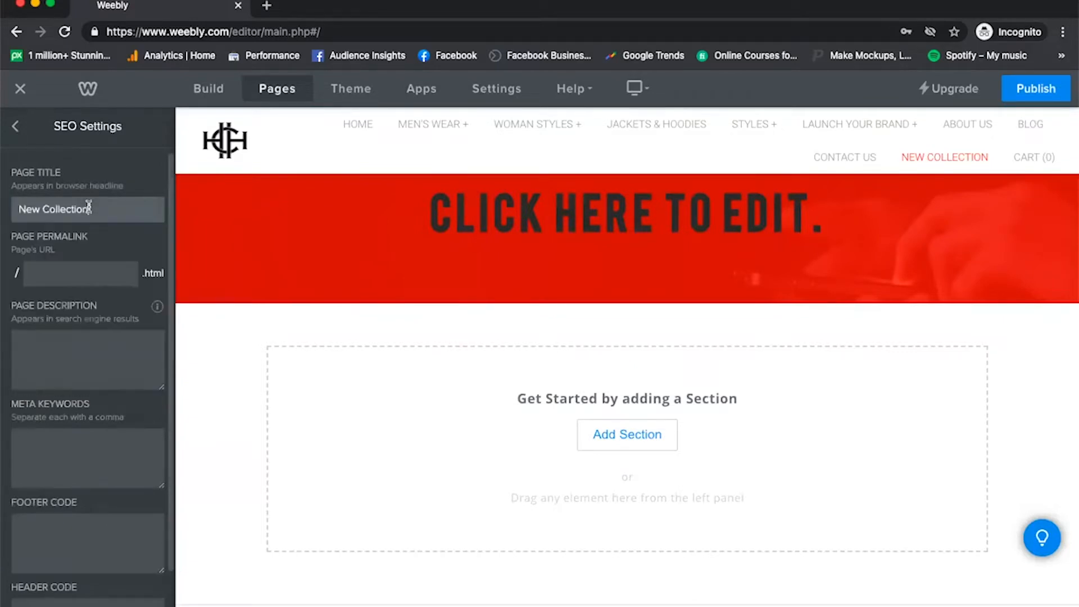
click(81, 269)
key(ctrl+v)
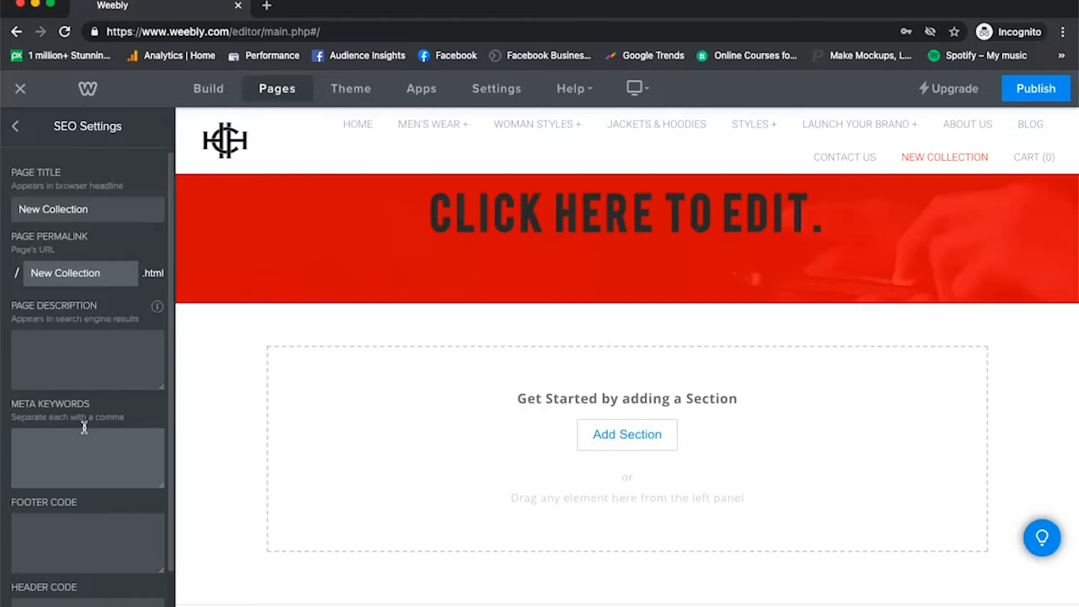
click(16, 128)
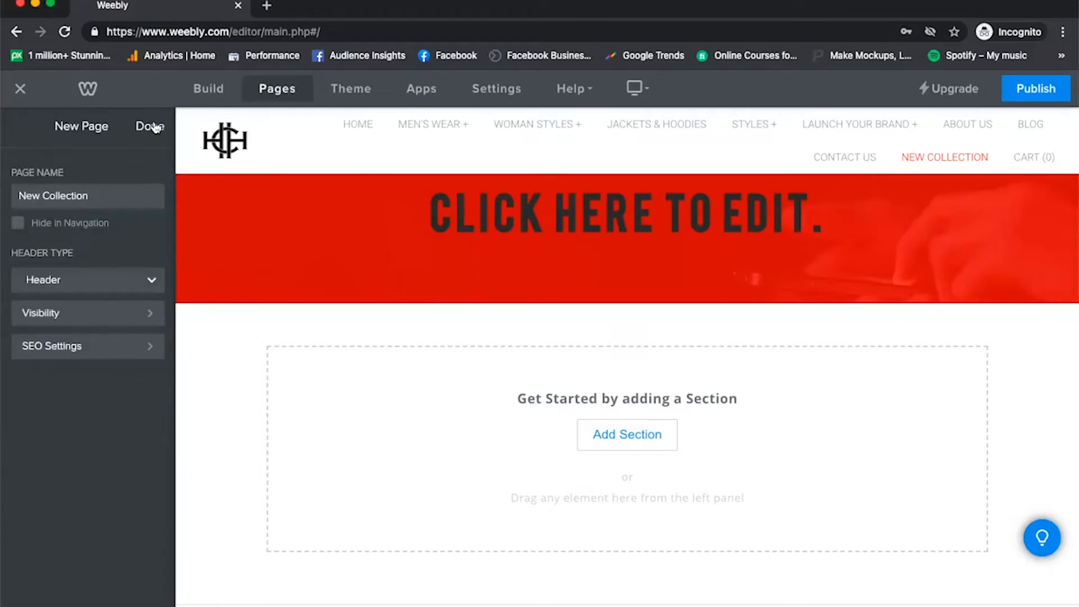
click(150, 127)
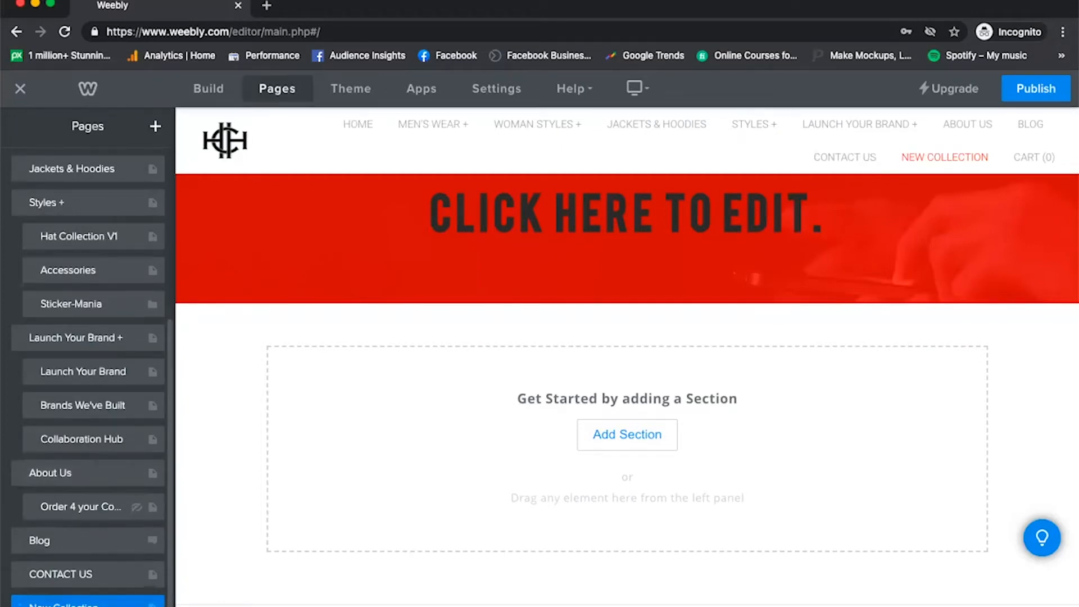
click(87, 602)
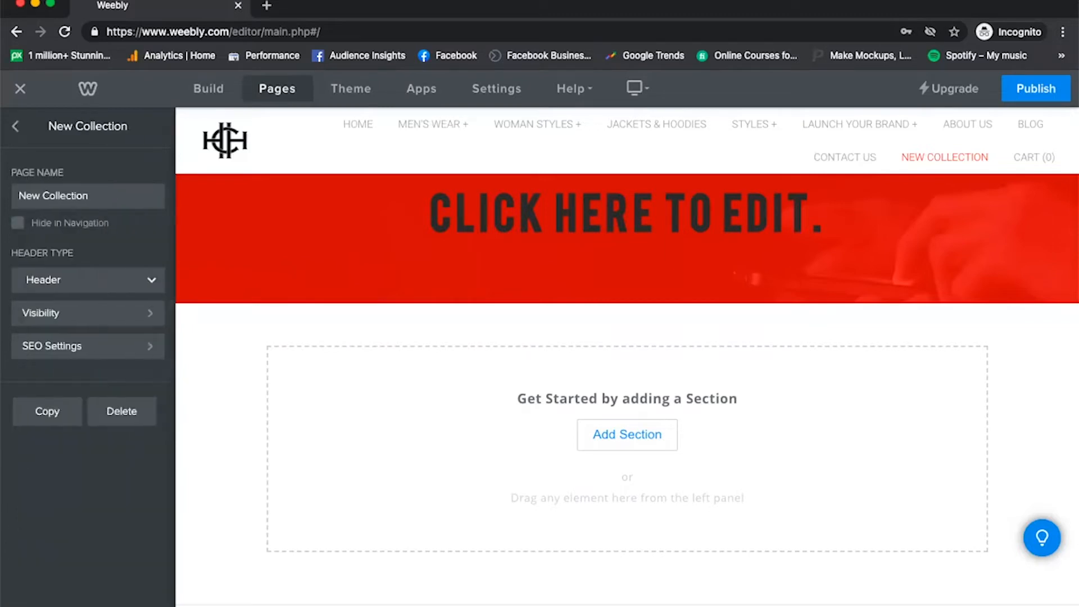
click(211, 90)
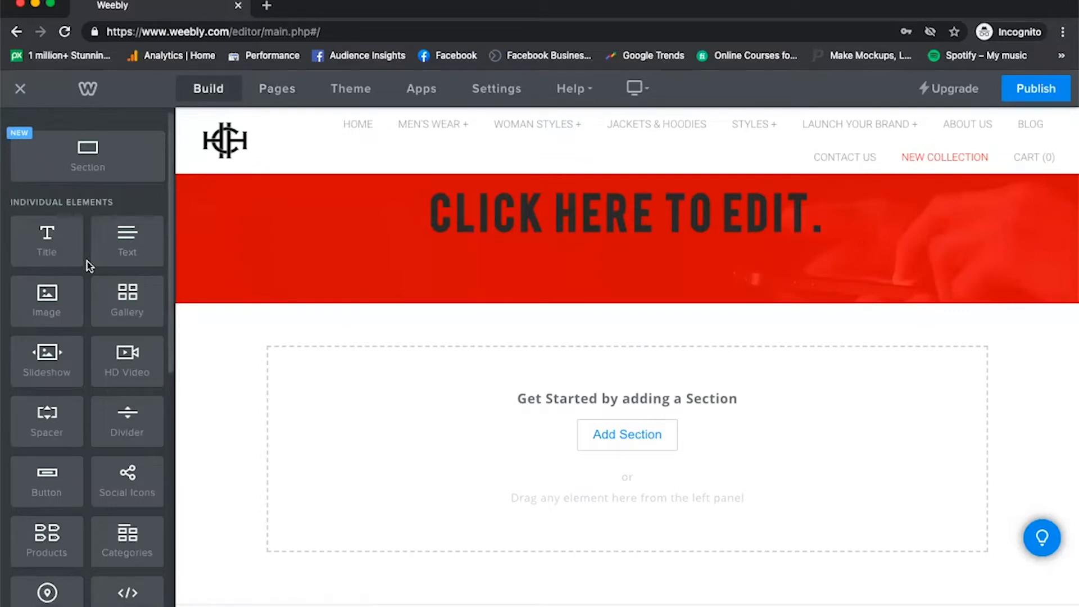
click(277, 90)
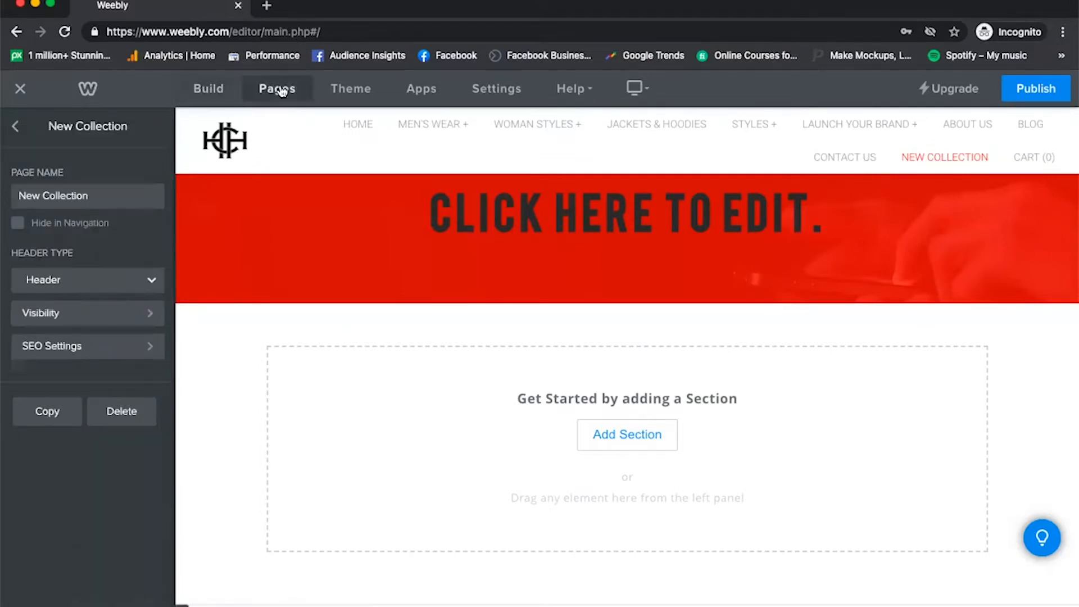
click(16, 129)
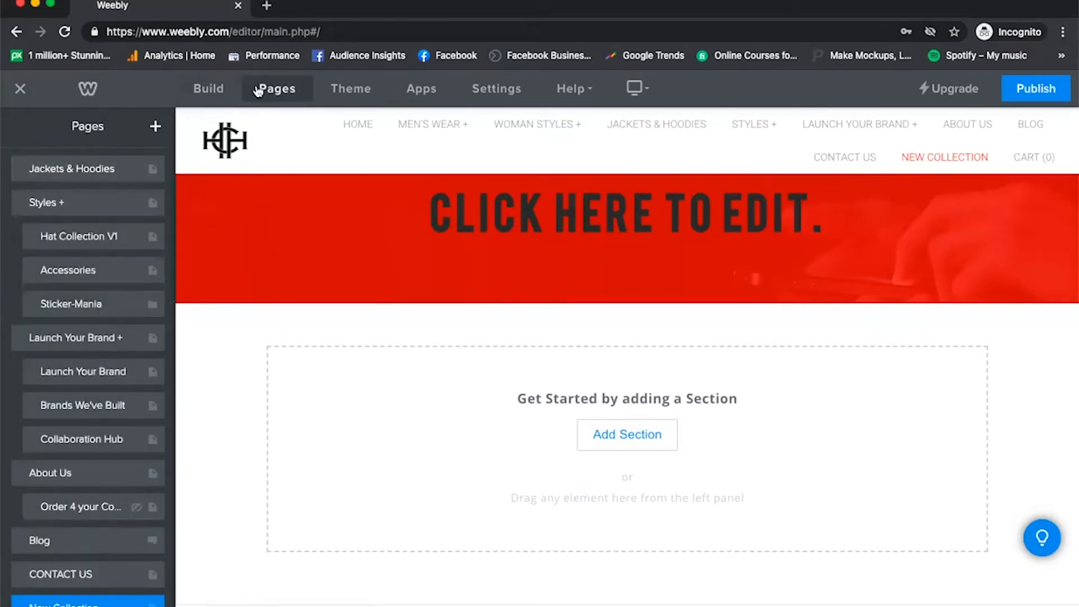
click(203, 90)
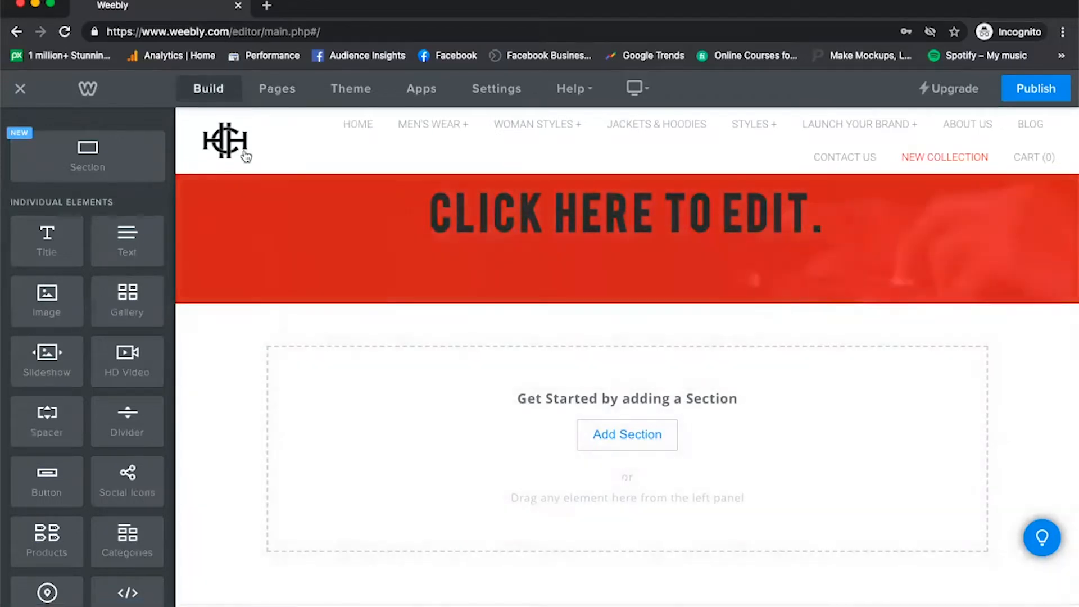
click(270, 88)
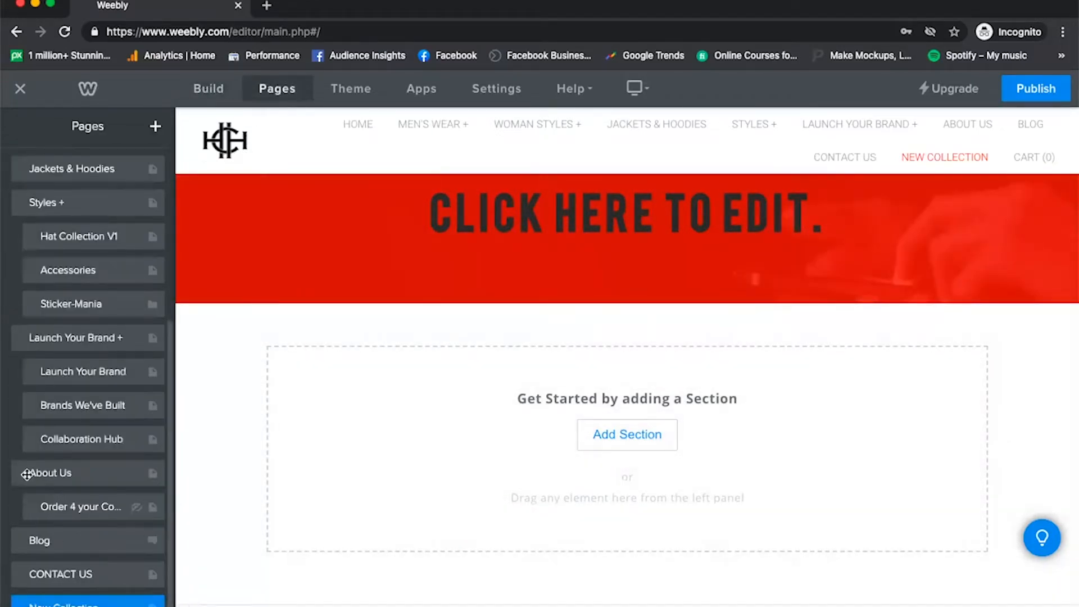
Add an Image element to the empty content area below the header of the New Collection page.
click(209, 90)
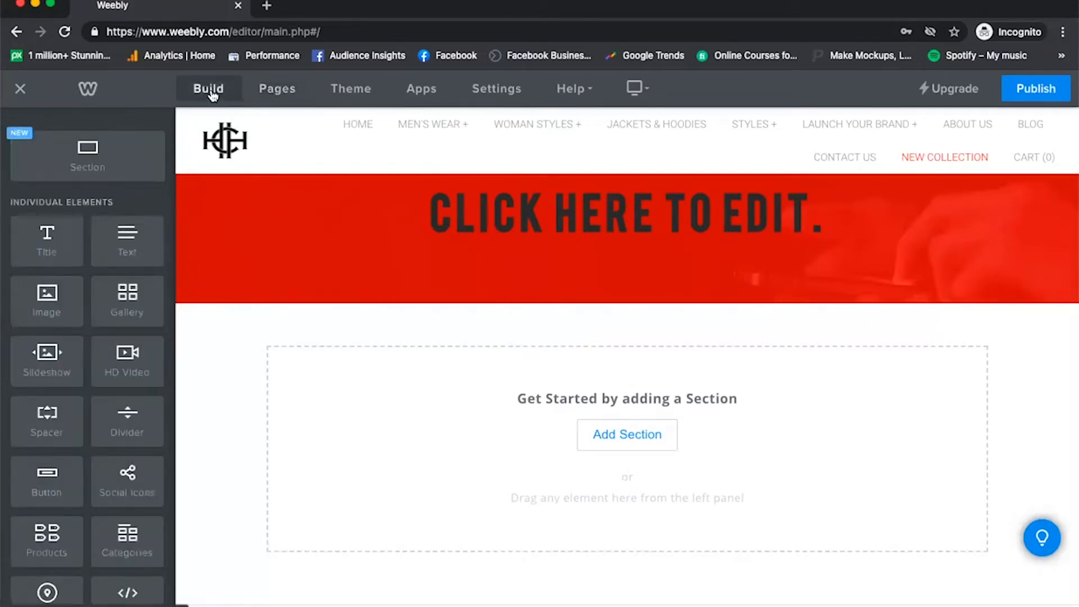
drag(47, 300, 577, 410)
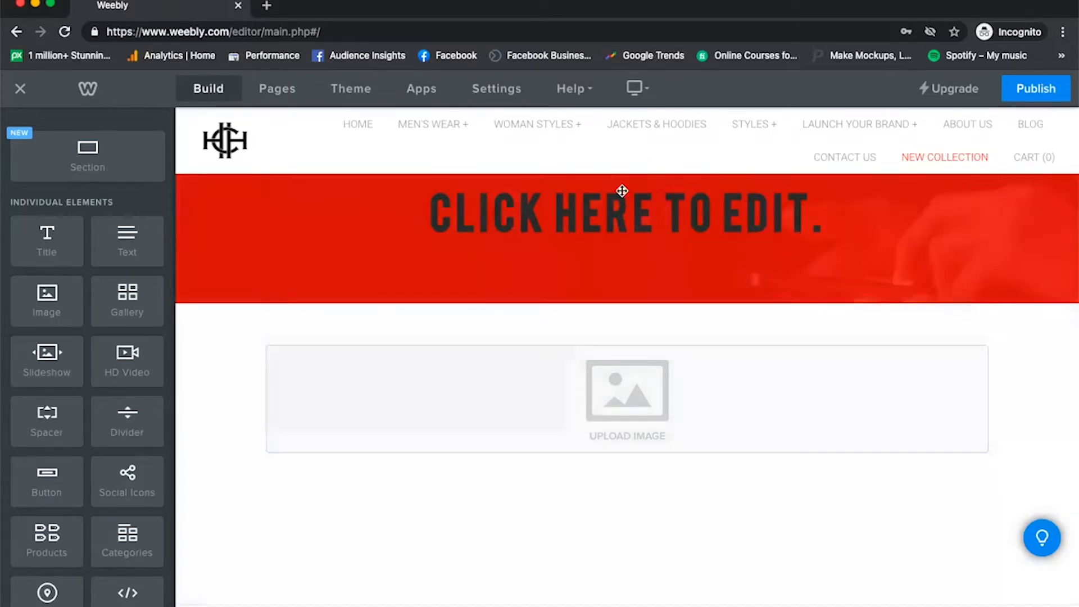
Replace the header placeholder title on the New Collection page with NEW COLLECTION V.1.
click(624, 208)
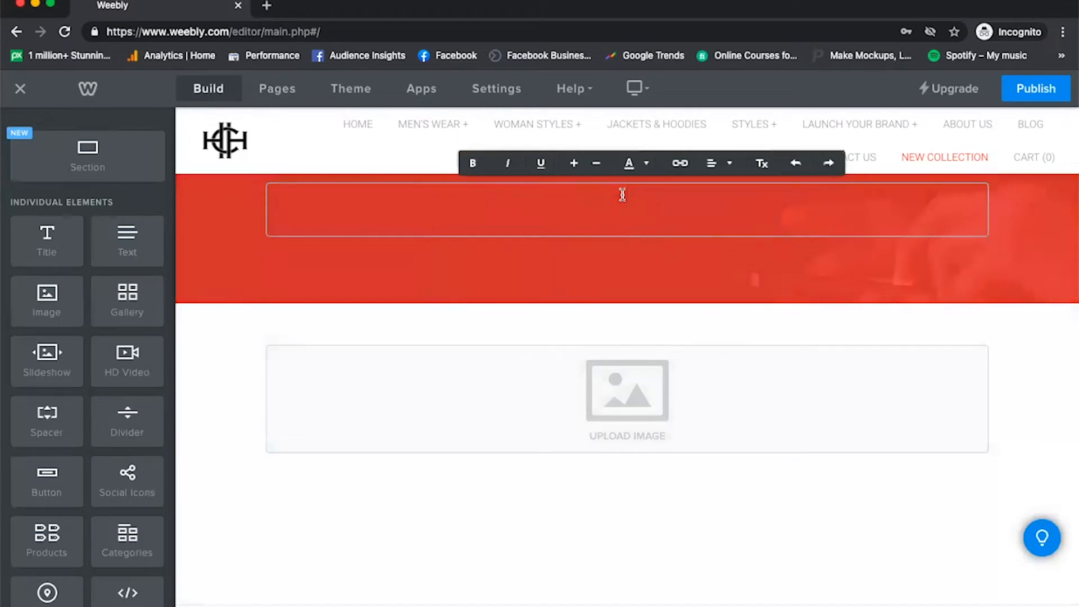
text(NEW COLE)
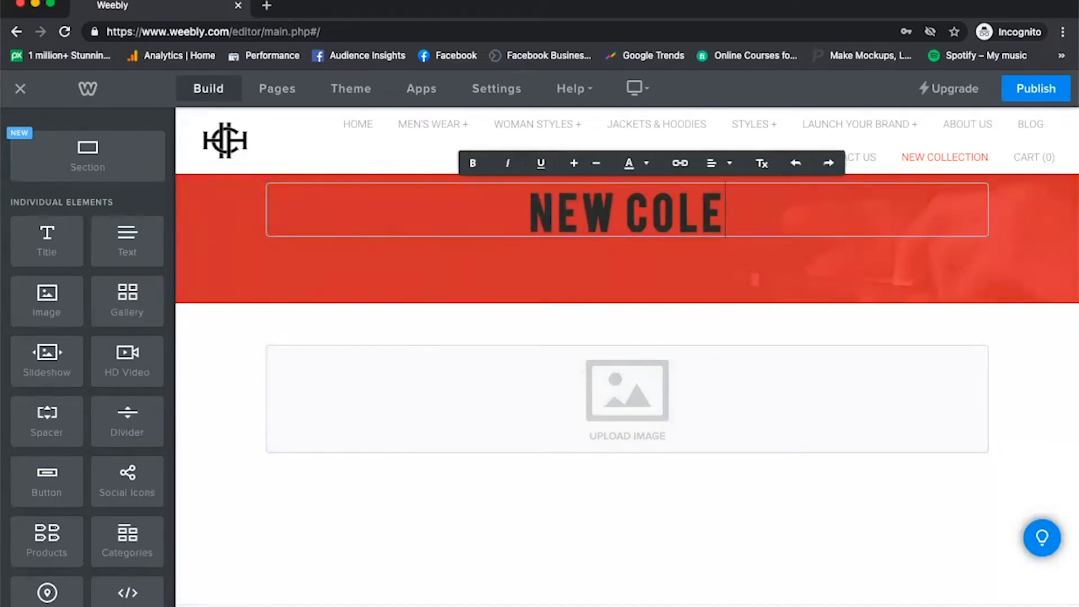
key(BackSpace)
text(LECIO)
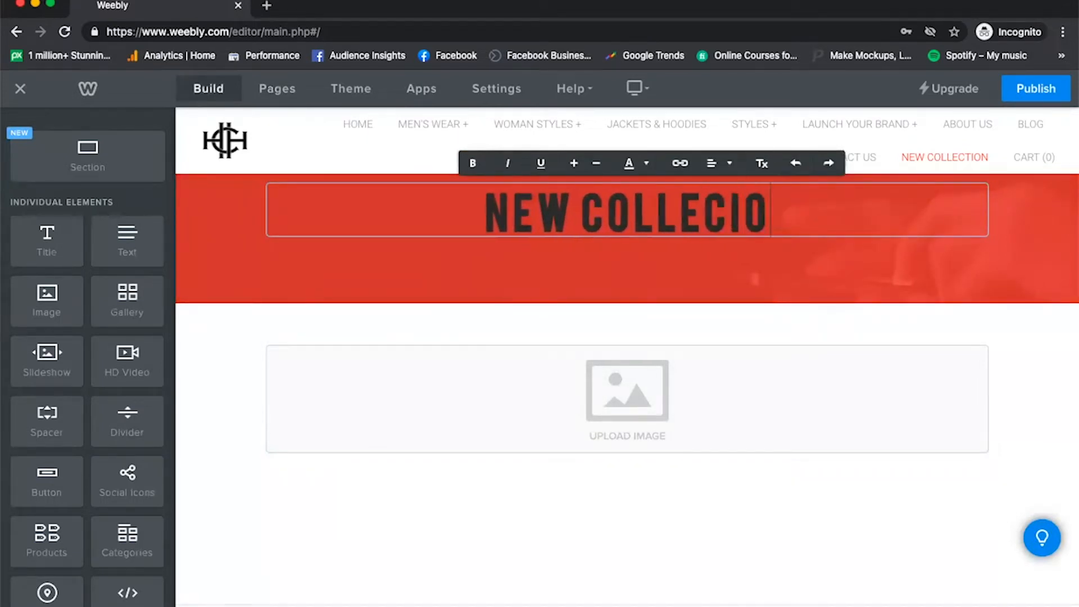
key(BackSpace)
text(T)
key(BackSpace)
key(BackSpace)
text(TI)
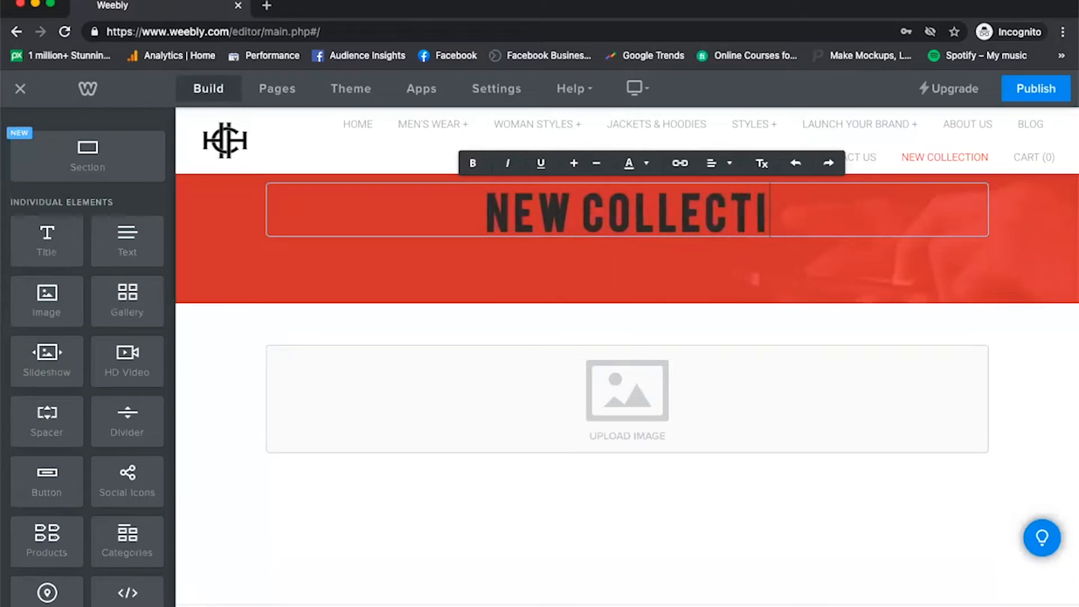
text(ON V1)
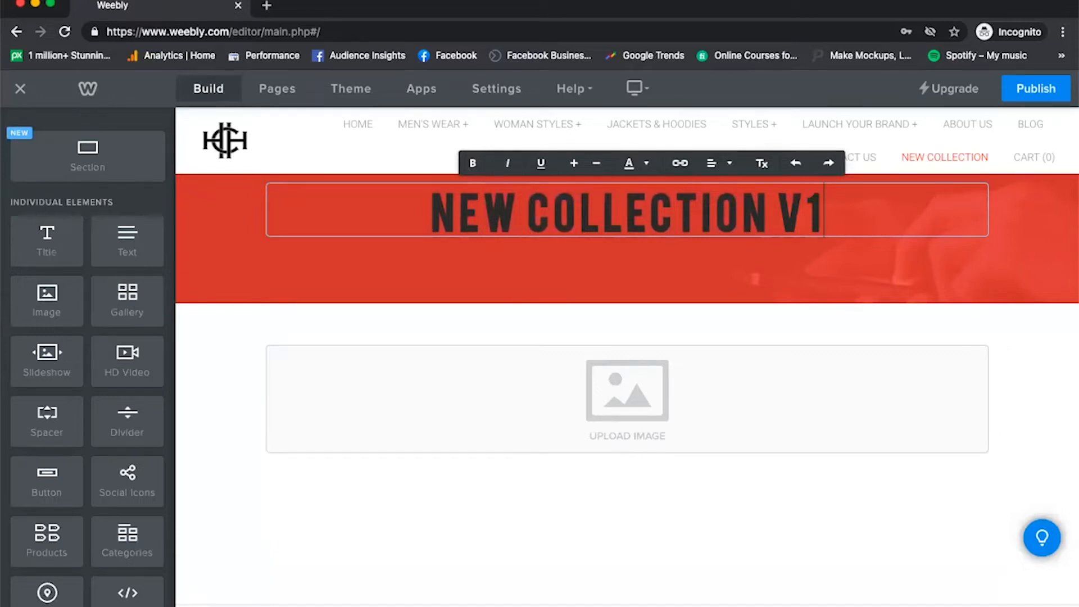
click(805, 215)
text(.)
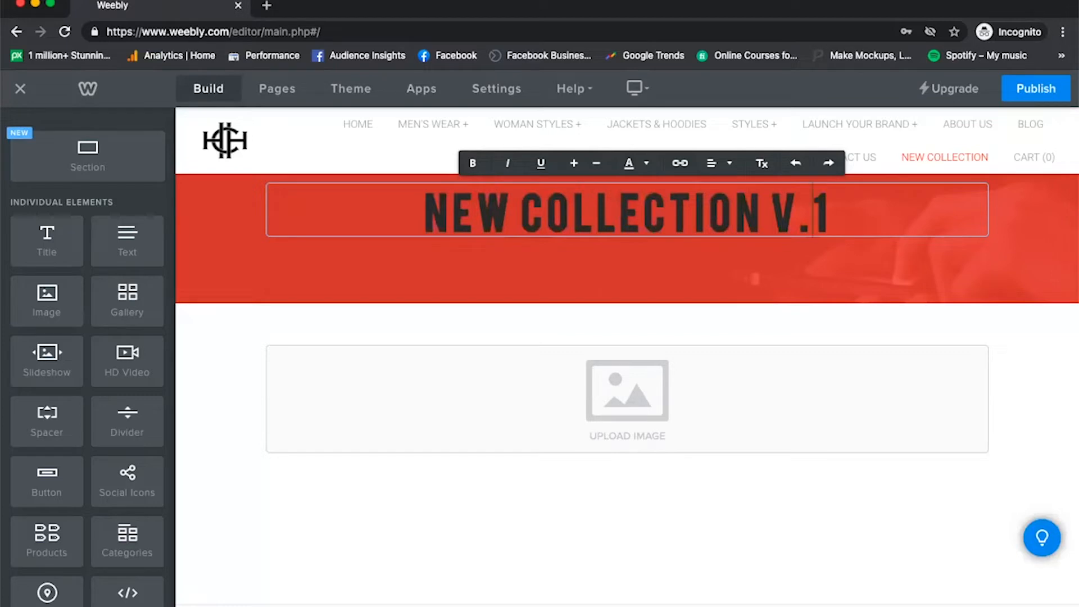
Change the font color of the whole NEW COLLECTION V.1 header title to the lightest gray swatch.
click(534, 225)
triple_click(534, 224)
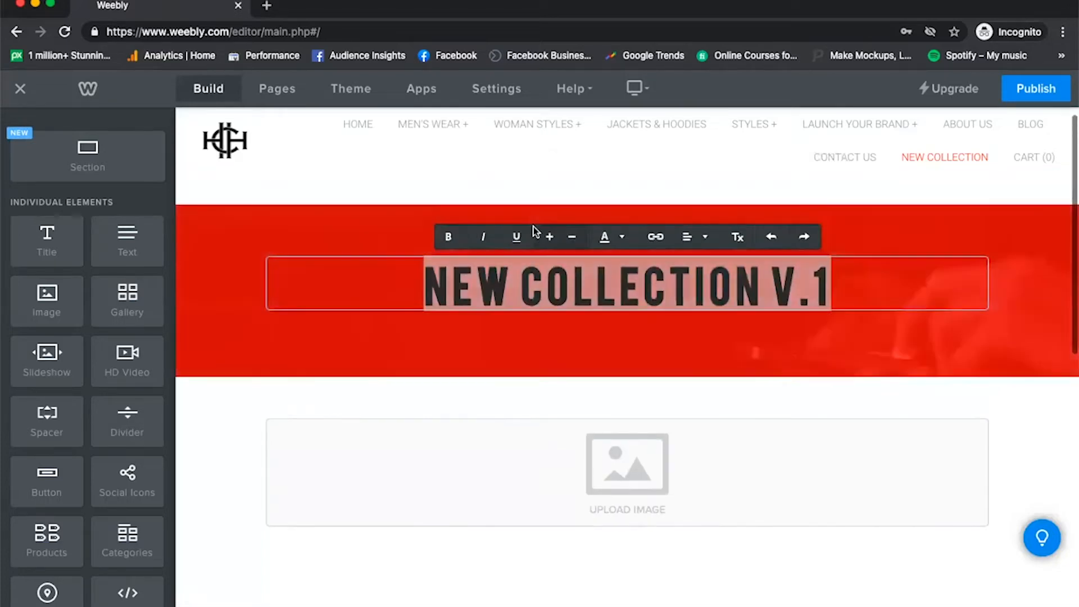
click(615, 236)
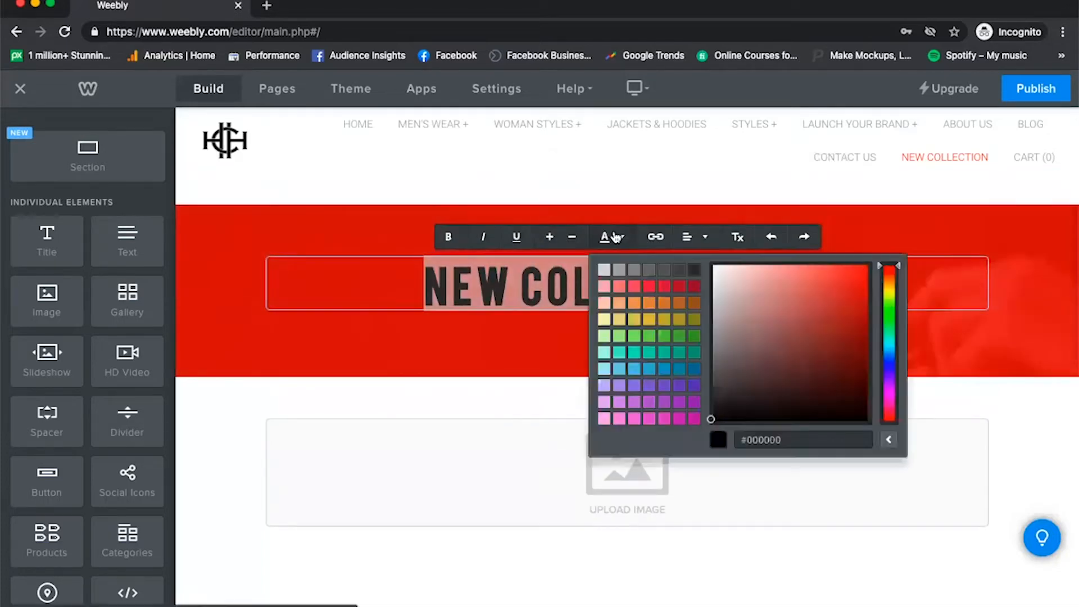
click(605, 268)
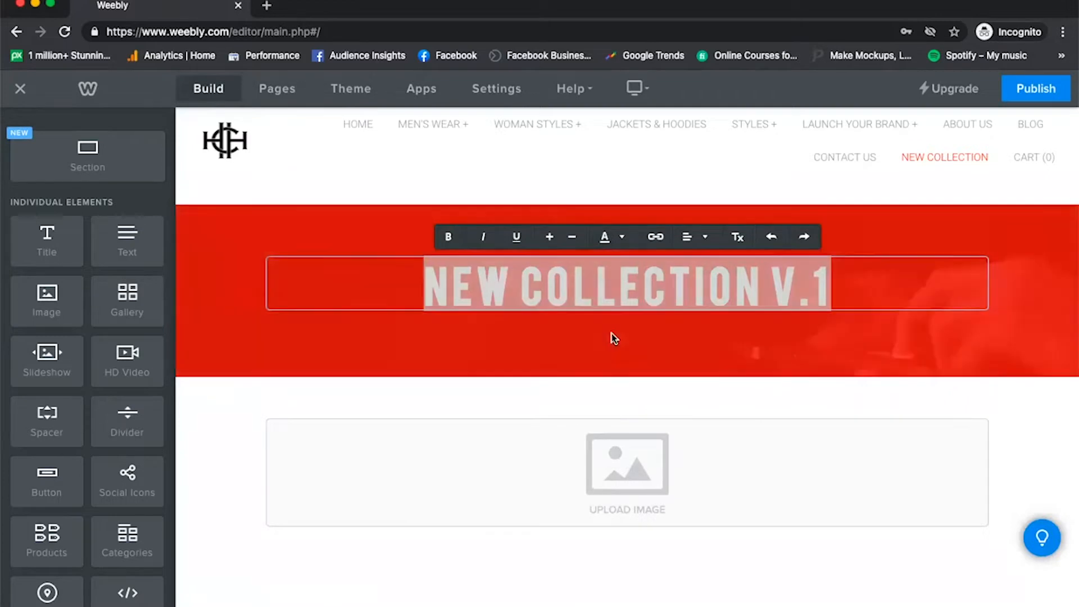
click(612, 336)
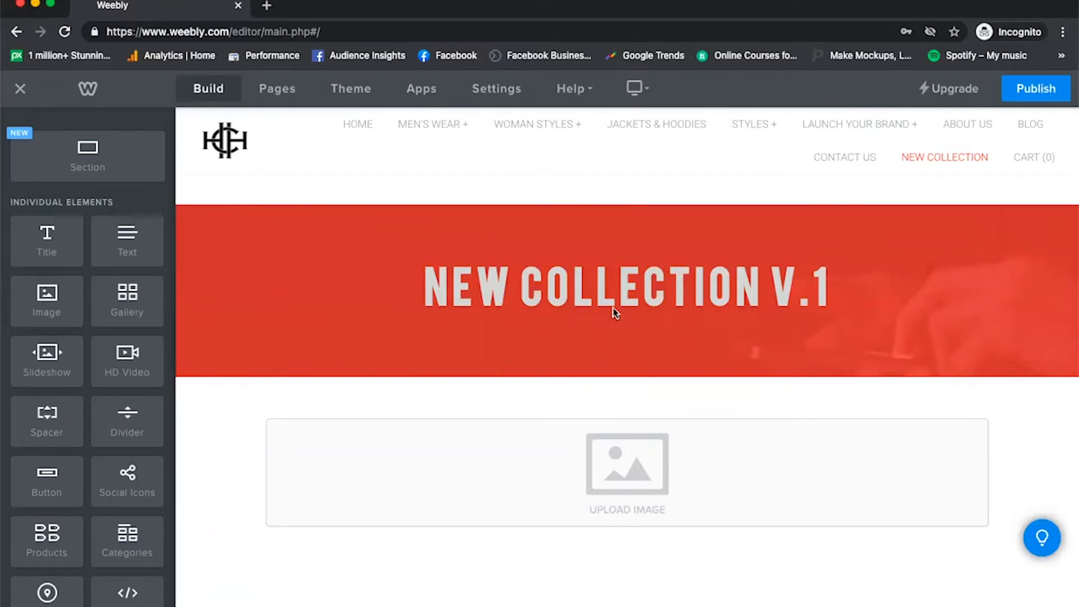
click(617, 286)
double_click(618, 280)
click(617, 276)
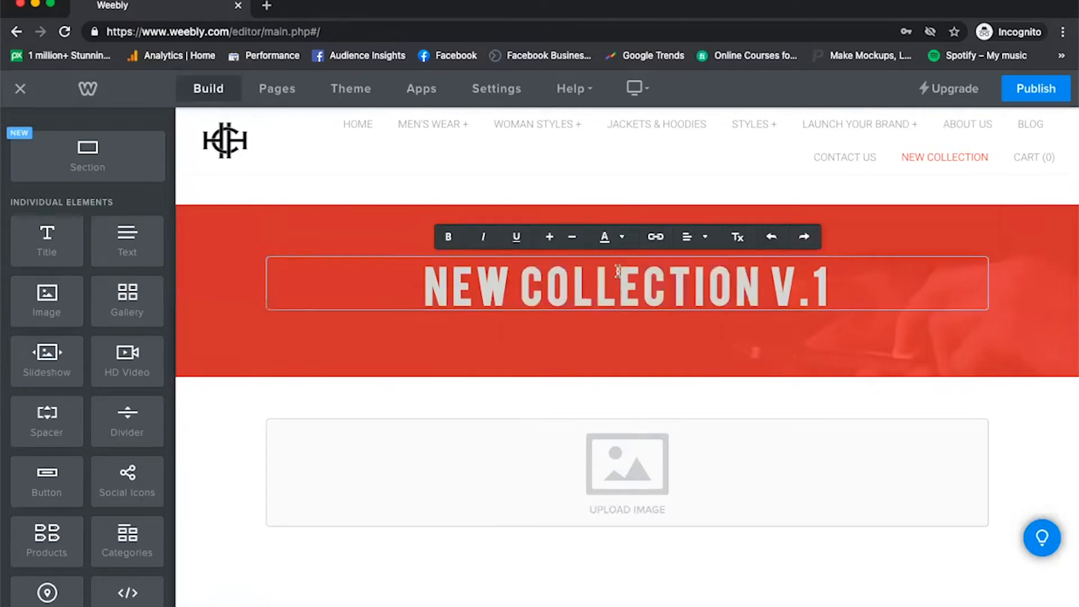
double_click(618, 273)
click(610, 355)
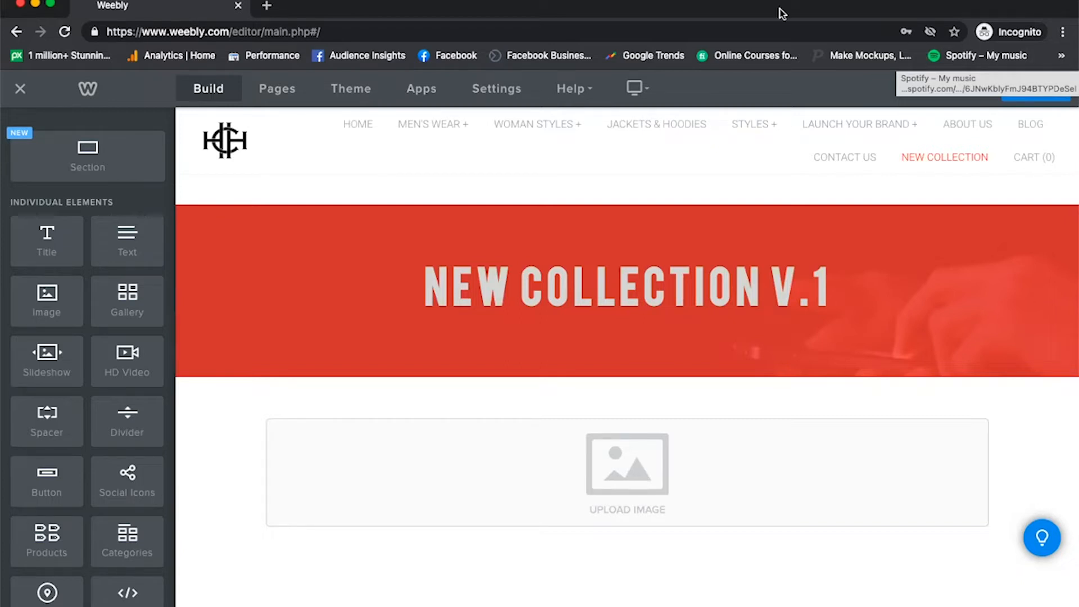
Go to the Jackets & Hoodies page and open the site's theme settings.
click(820, 160)
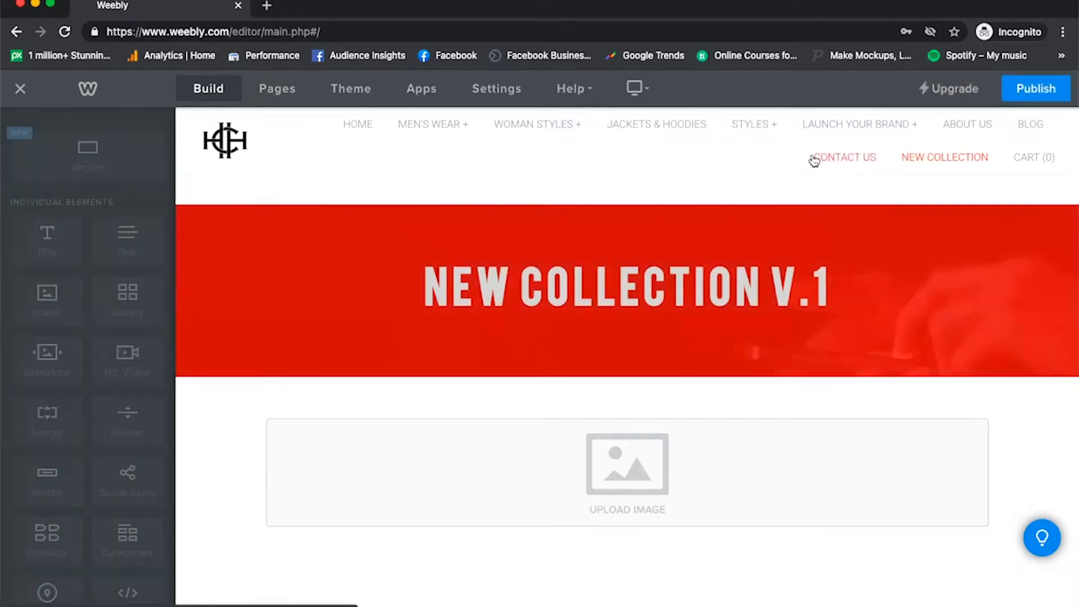
click(683, 126)
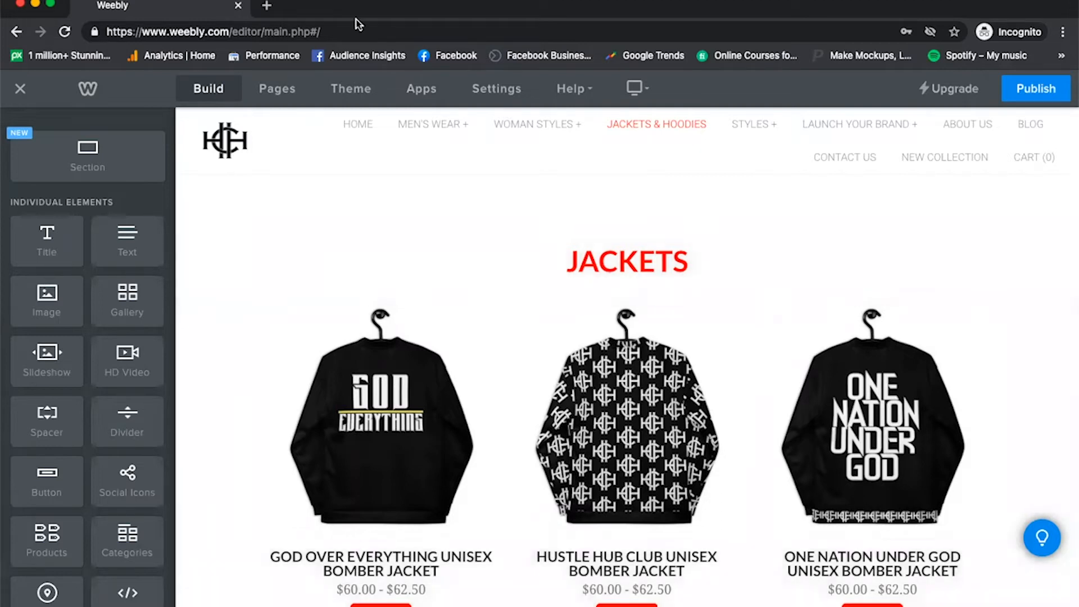
click(365, 93)
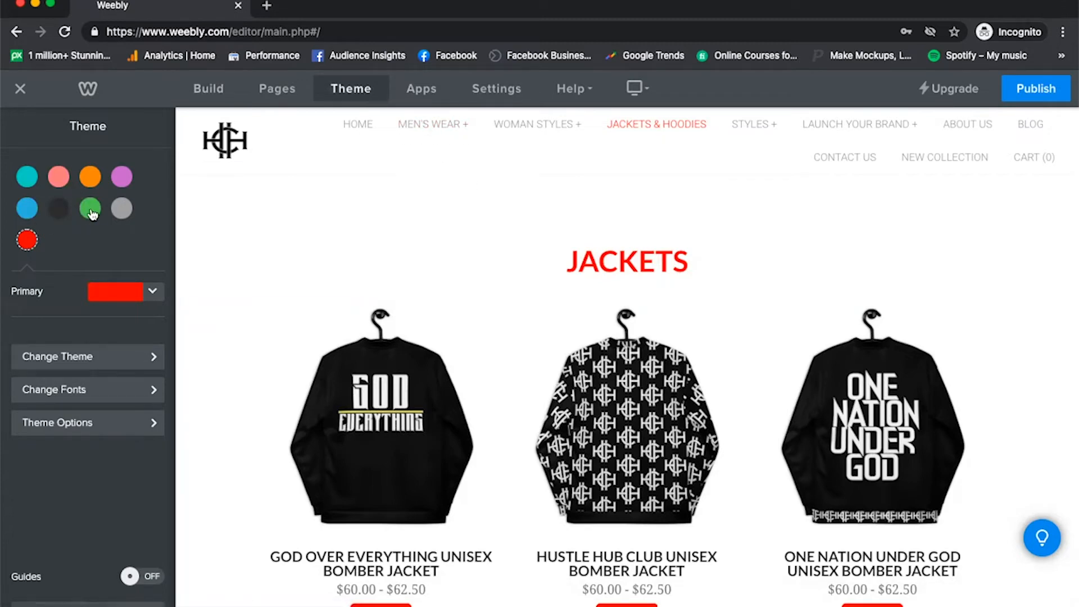
Try the green and teal theme colors on the Jackets & Hoodies page and restore the red theme color.
click(92, 209)
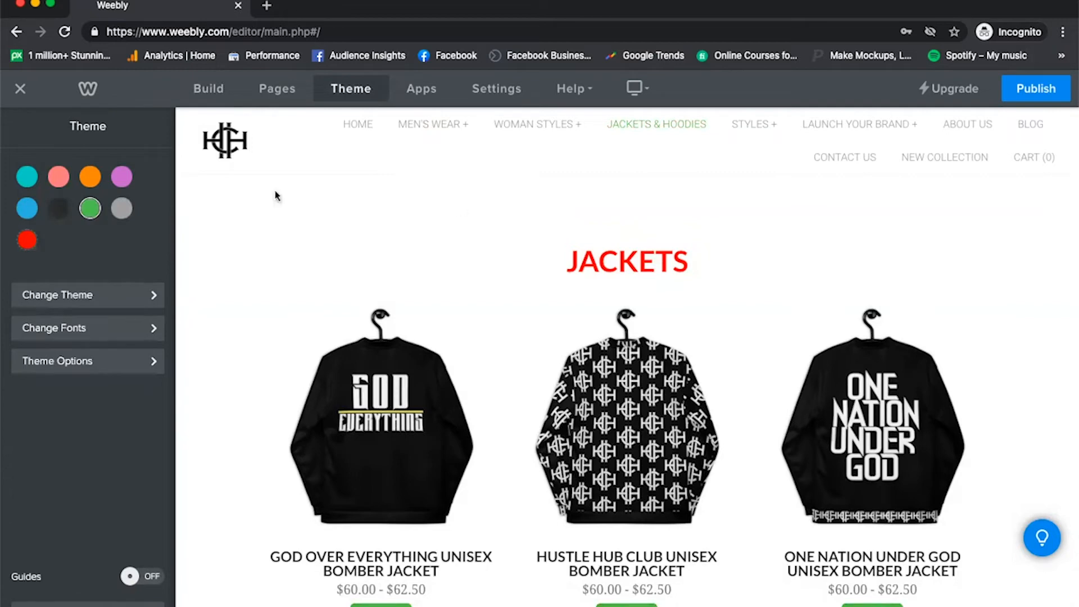
scroll(481, 233, down, 3)
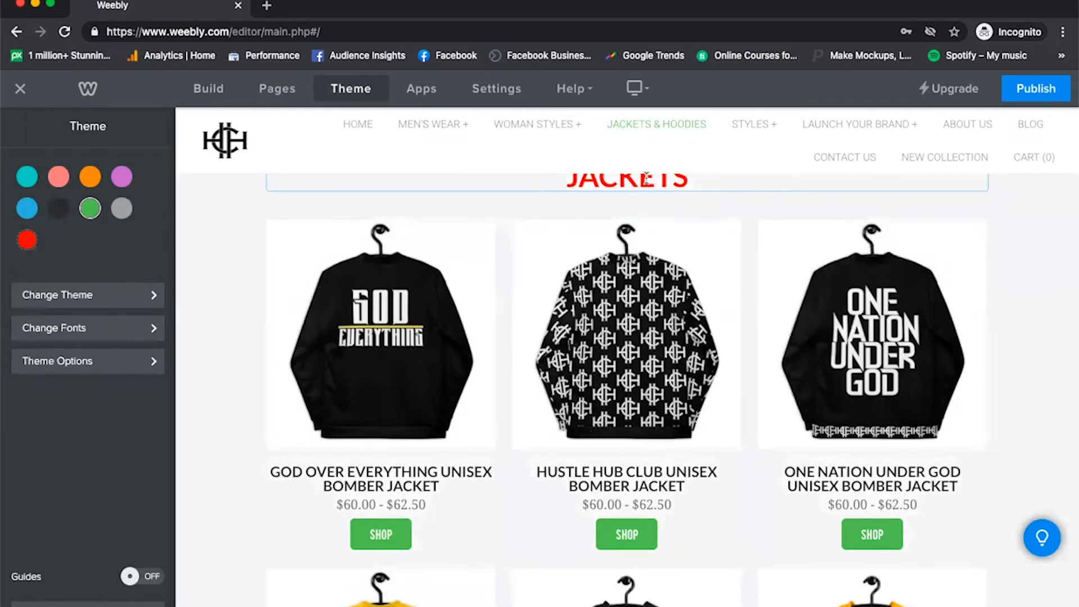
scroll(646, 179, down, 7)
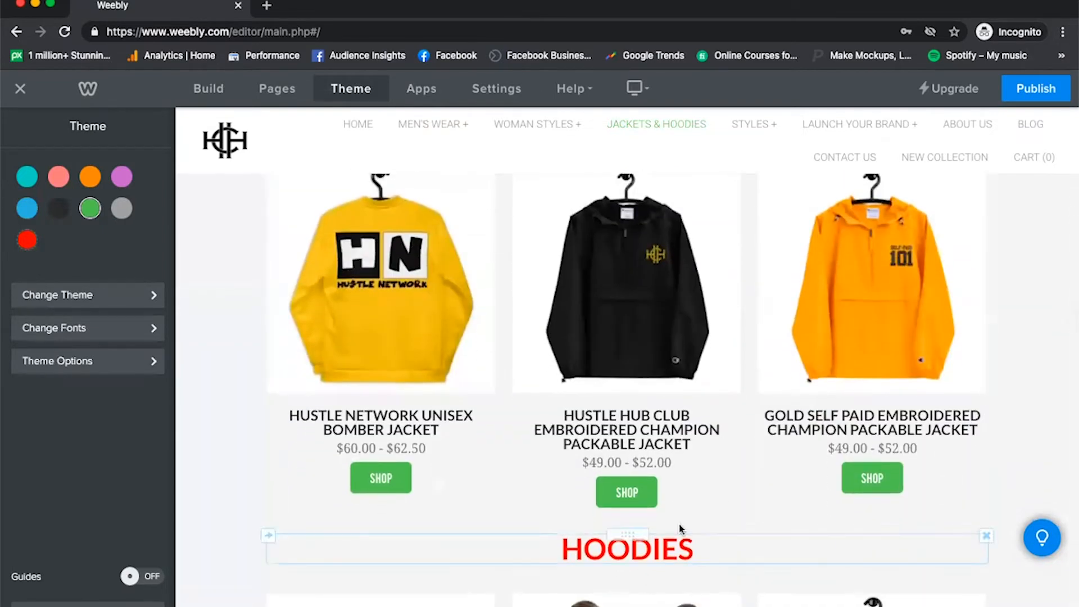
click(28, 240)
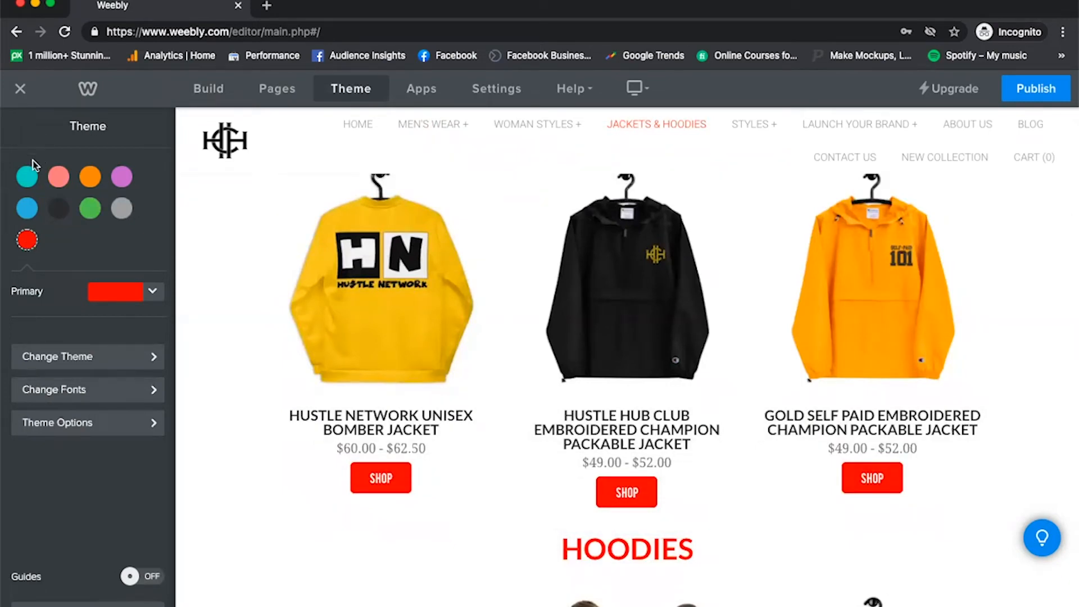
click(23, 178)
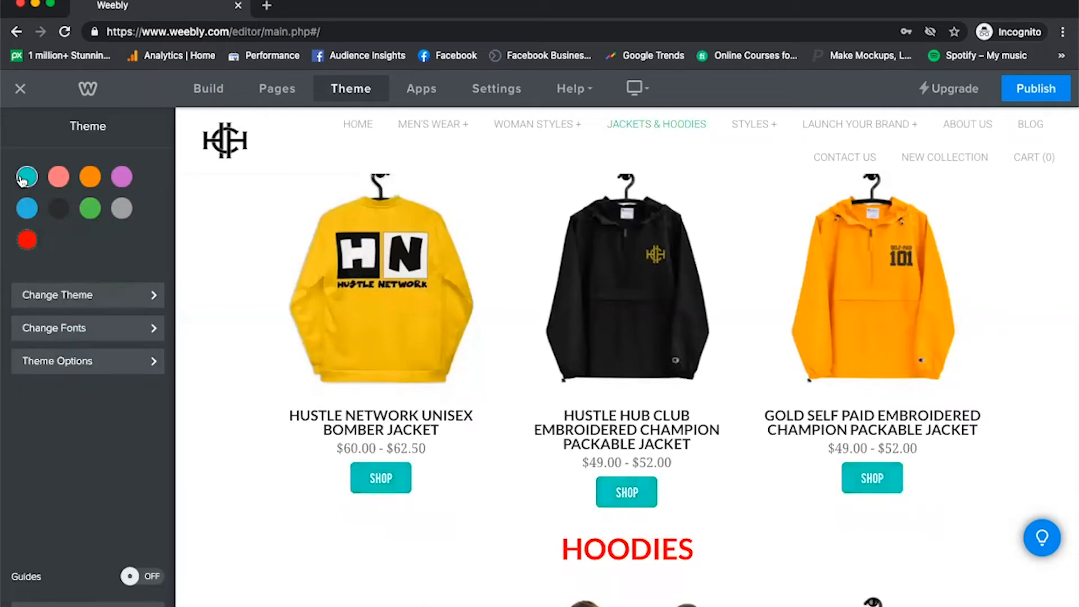
click(29, 239)
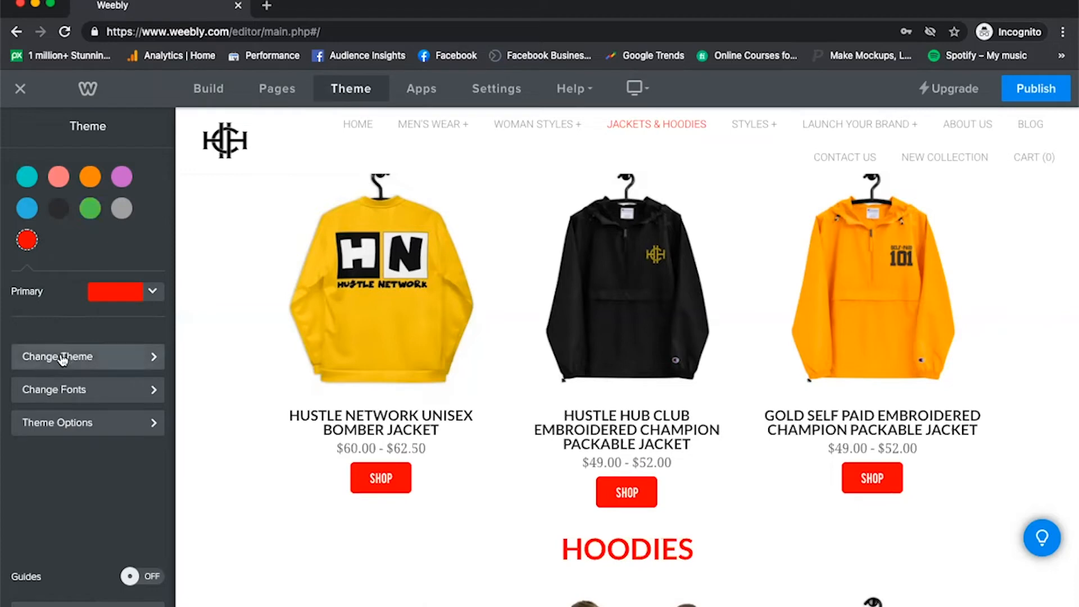
Return to the home page and browse the Online Store designs in the Theme Gallery, closing it without choosing one.
scroll(390, 309, up, 8)
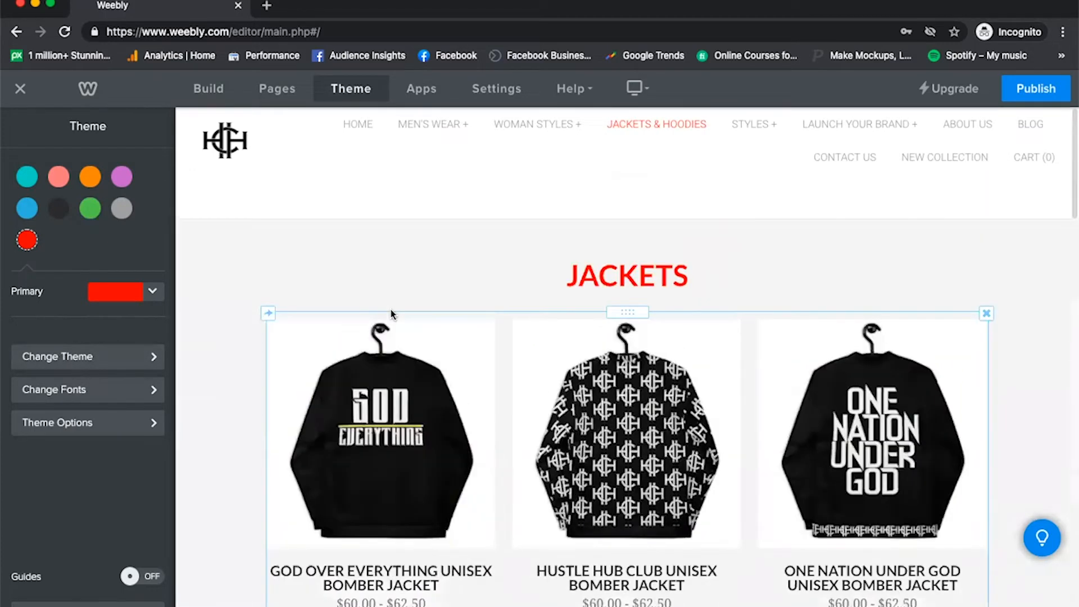
click(359, 126)
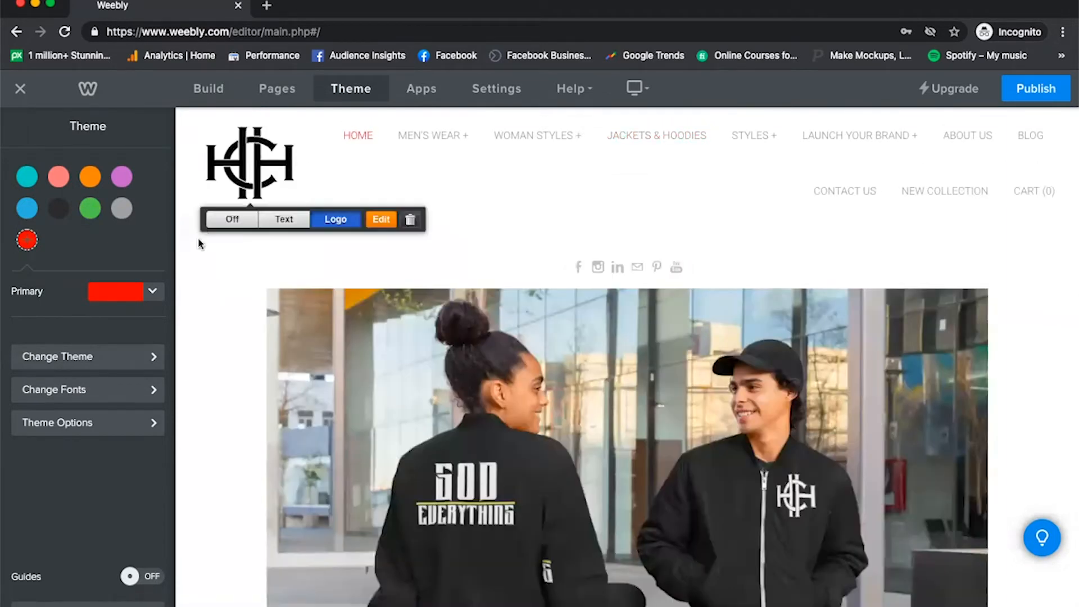
click(88, 371)
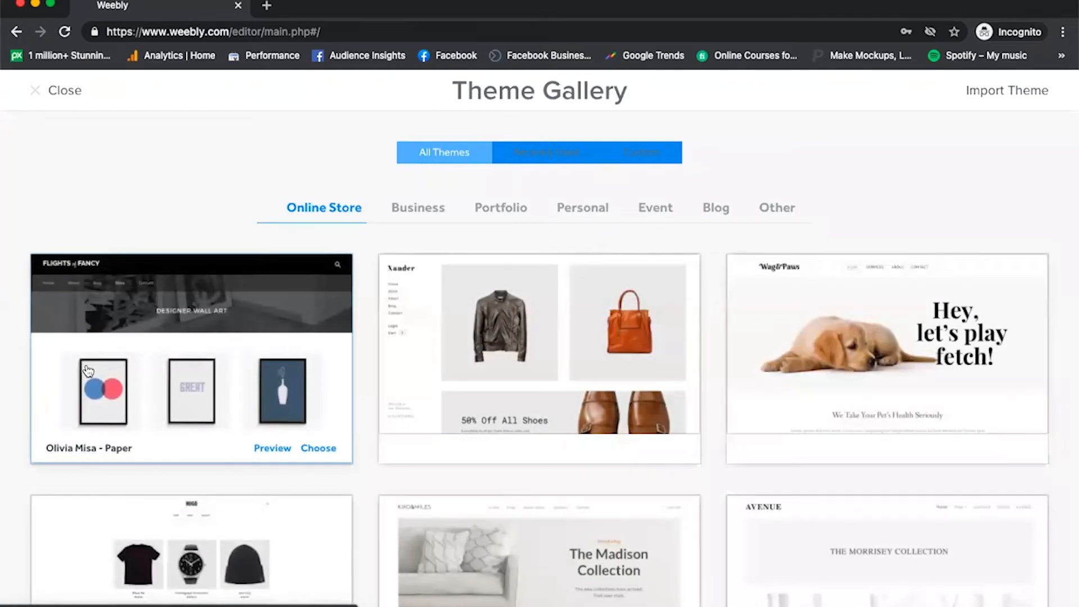
scroll(88, 371, down, 7)
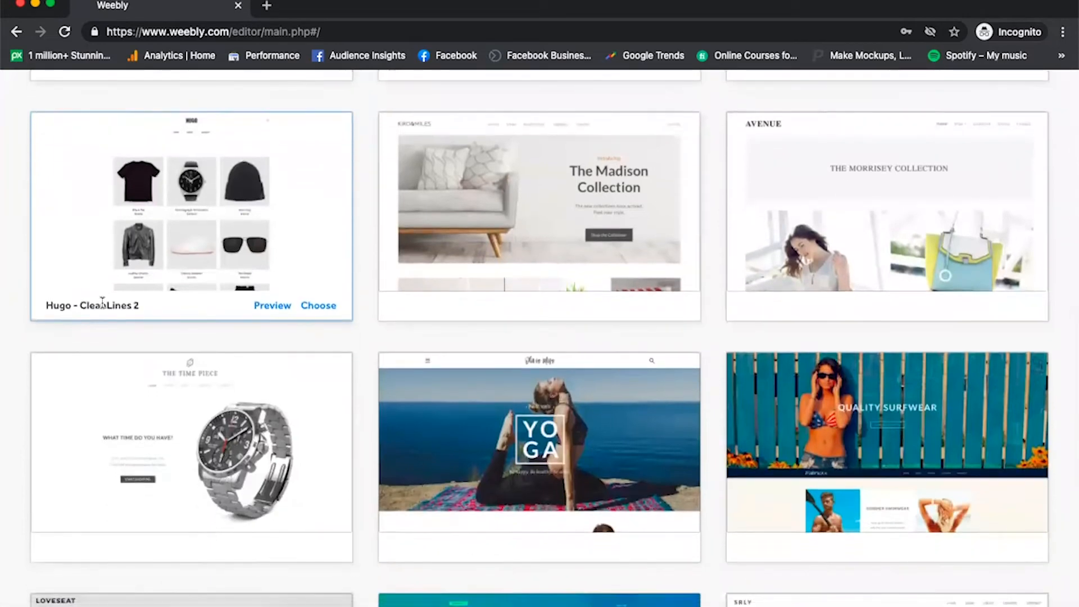
scroll(102, 304, down, 3)
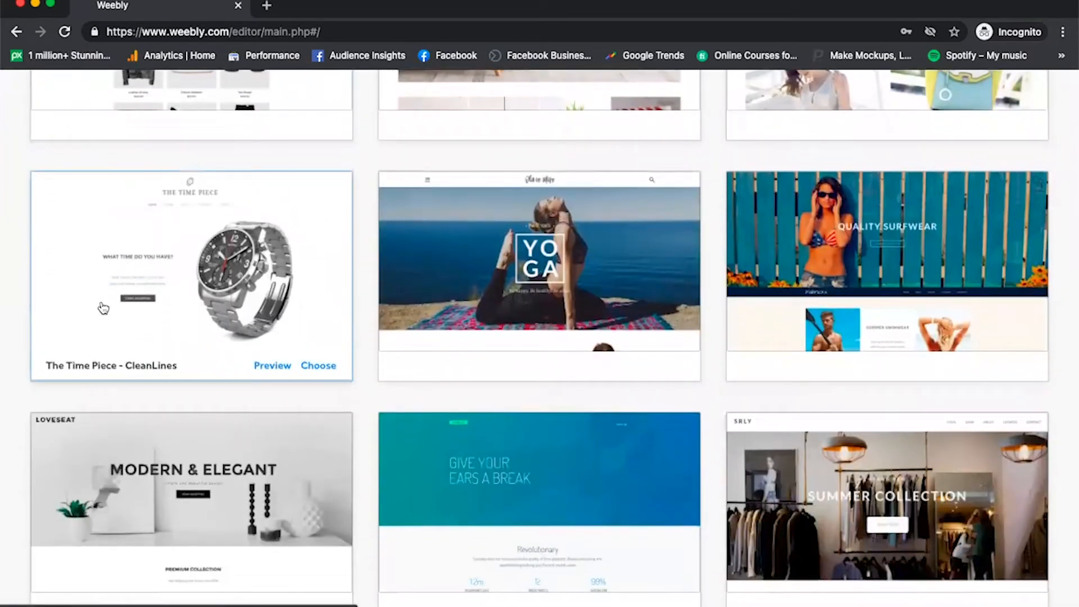
scroll(103, 308, down, 1)
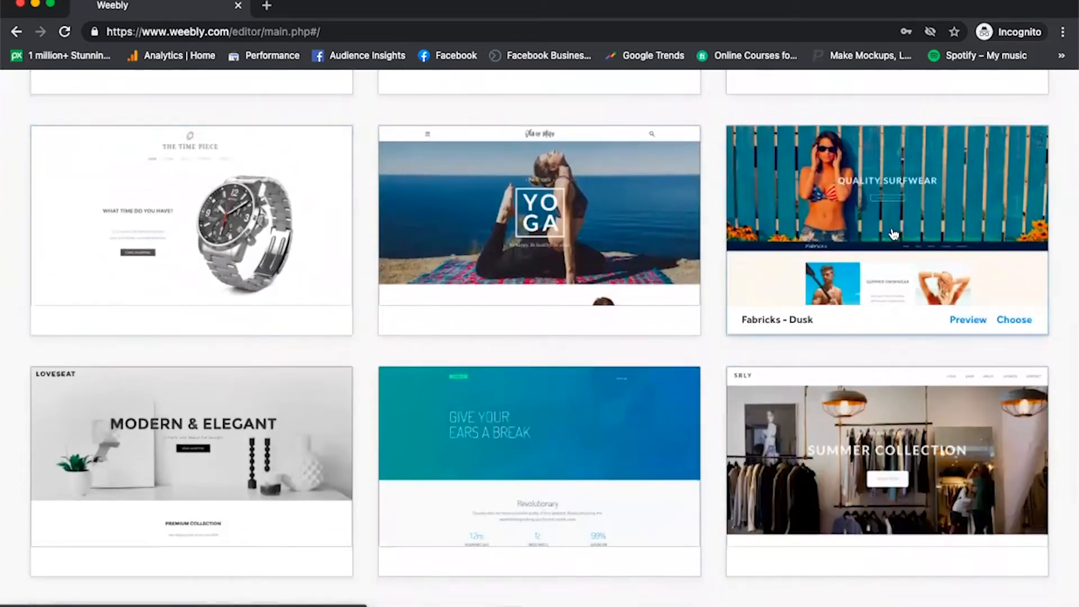
scroll(871, 388, down, 3)
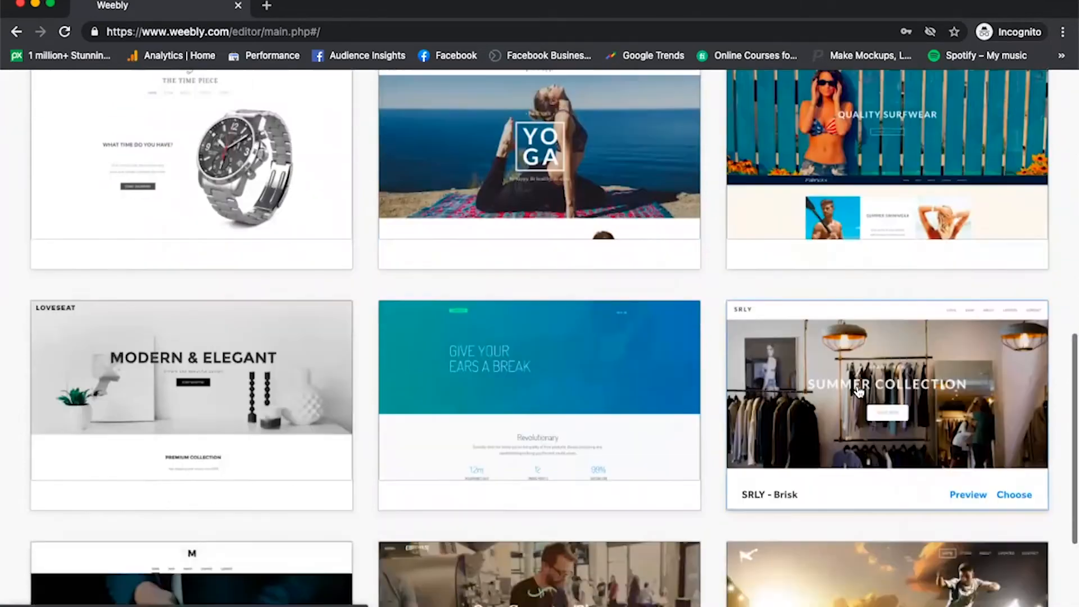
scroll(858, 392, down, 5)
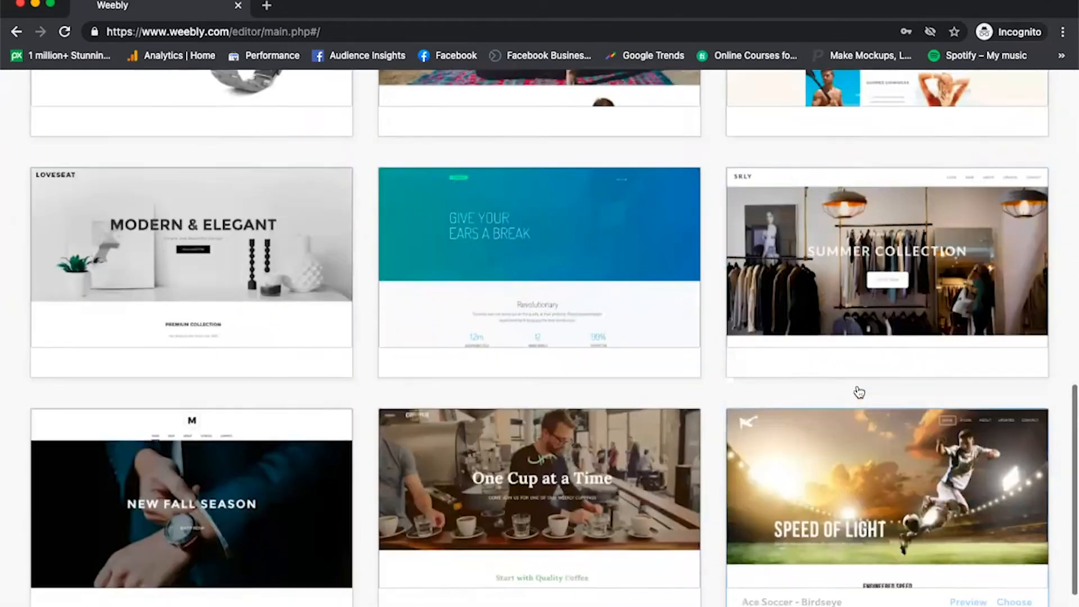
scroll(855, 385, up, 5)
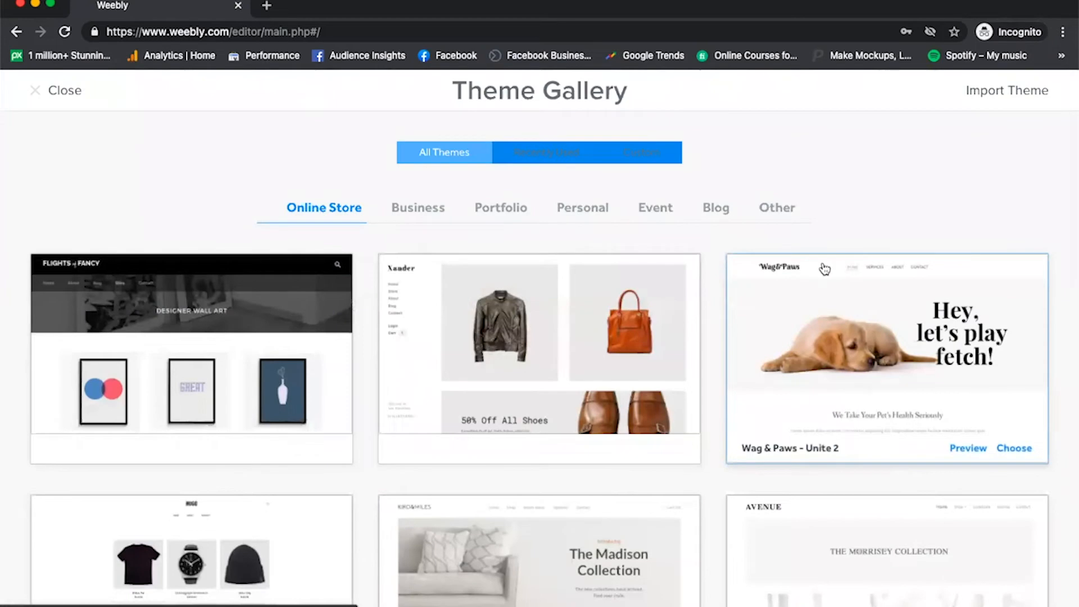
click(54, 99)
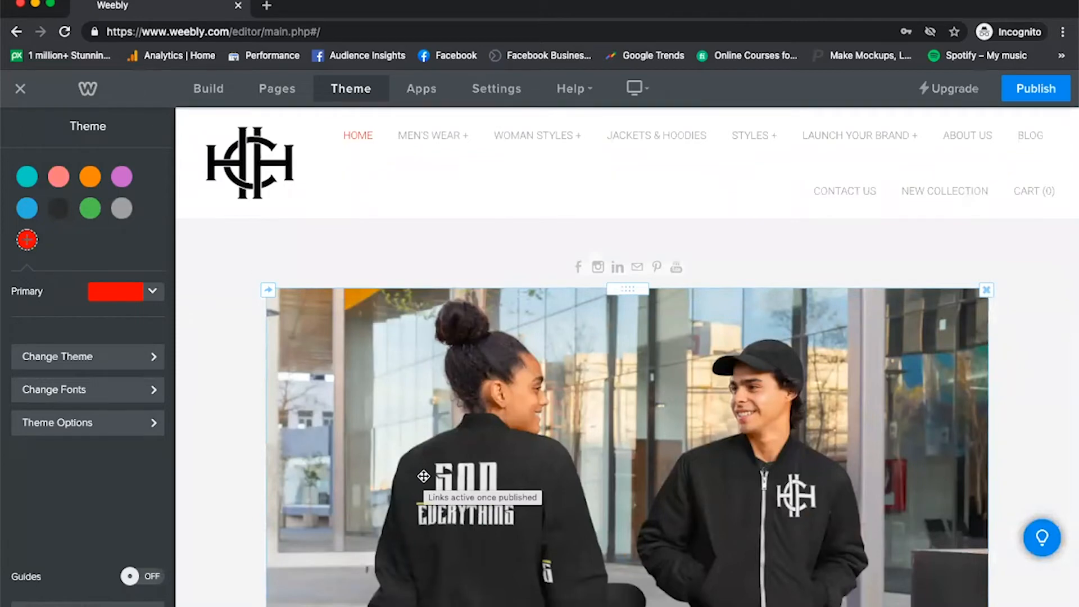
Open the theme's font settings, try the text title in place of the home page header logo, and switch back to the logo.
scroll(423, 476, down, 3)
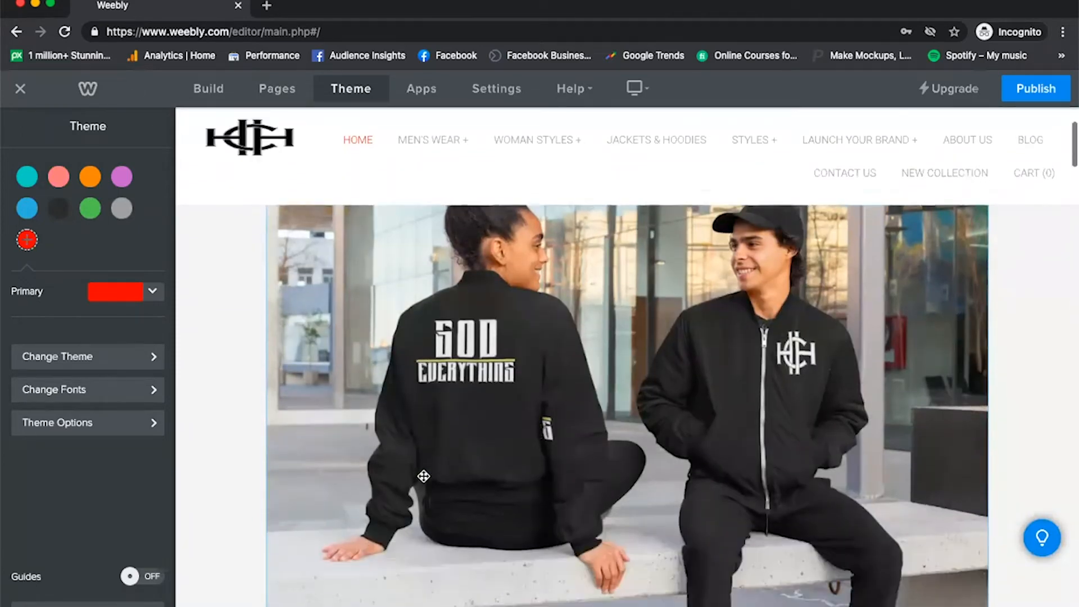
scroll(424, 476, down, 2)
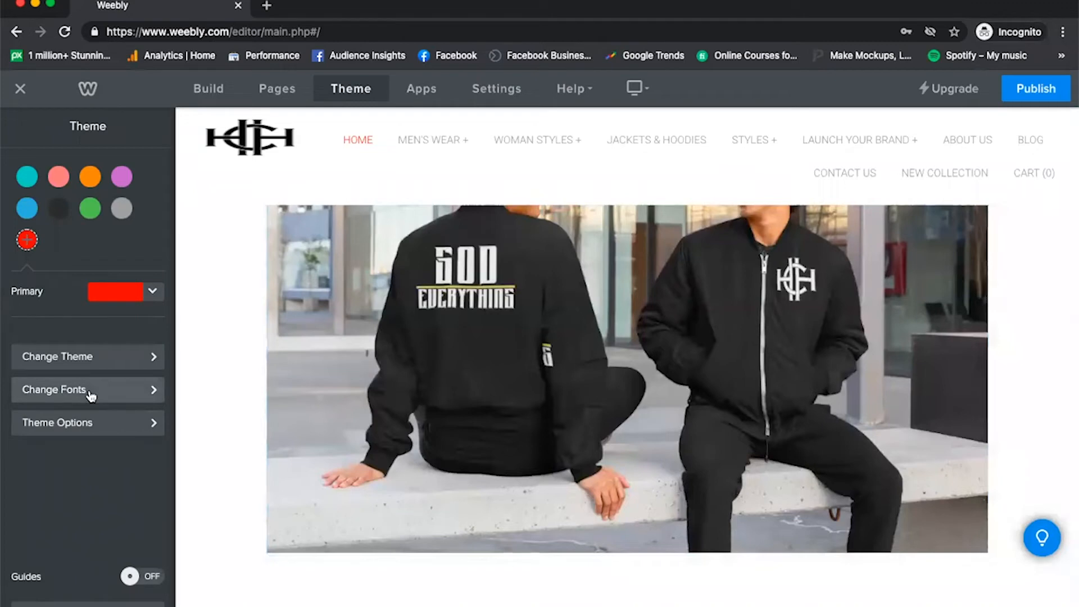
click(91, 396)
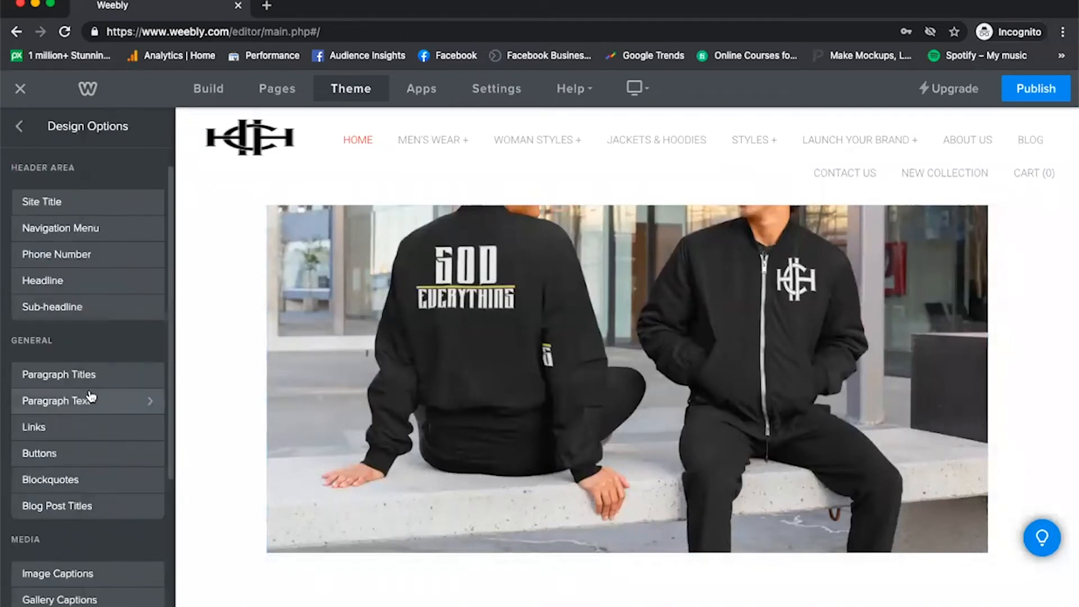
click(247, 147)
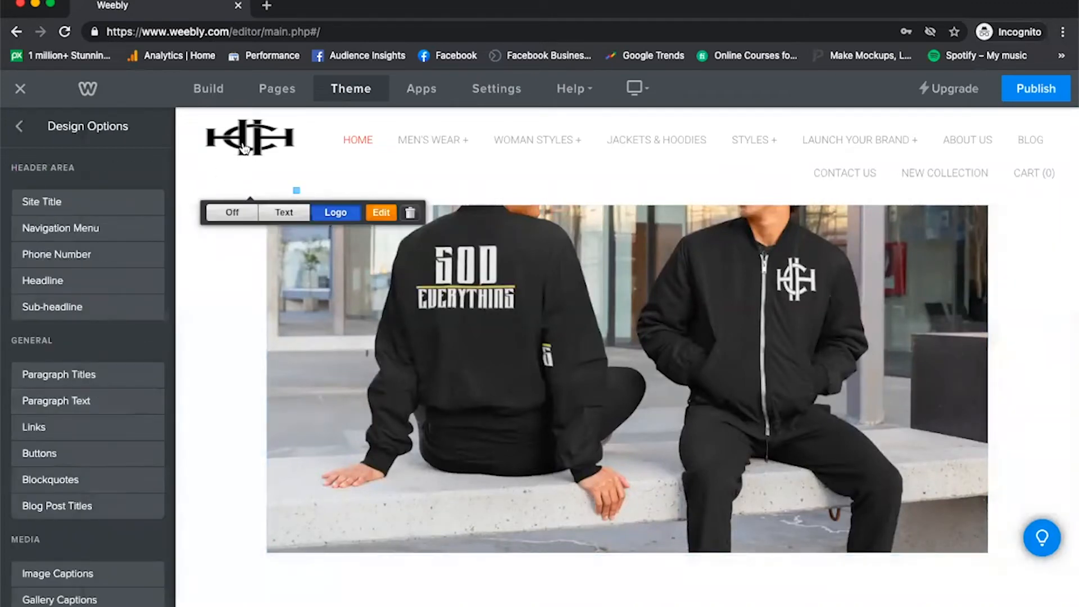
click(284, 212)
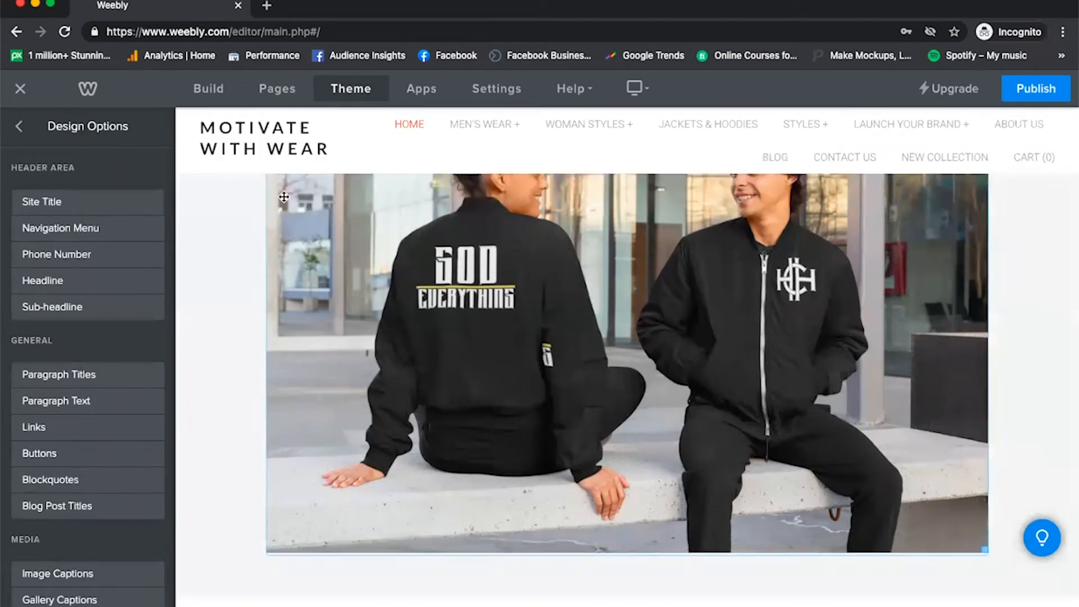
click(335, 179)
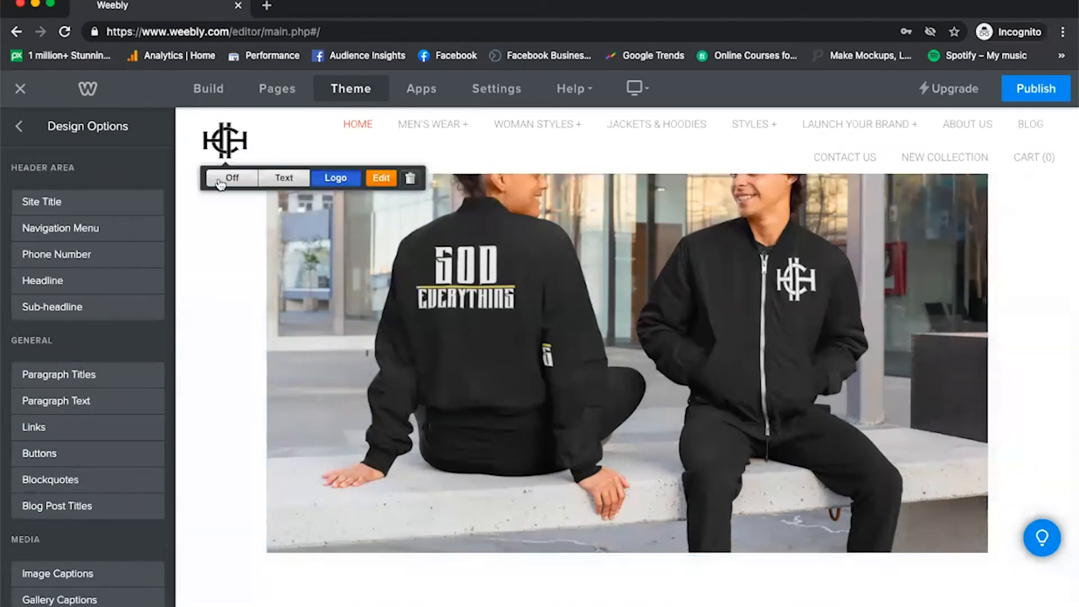
Examine the Paragraph Titles font settings and the other font categories against the OUR MISSION section of the home page.
scroll(217, 214, down, 5)
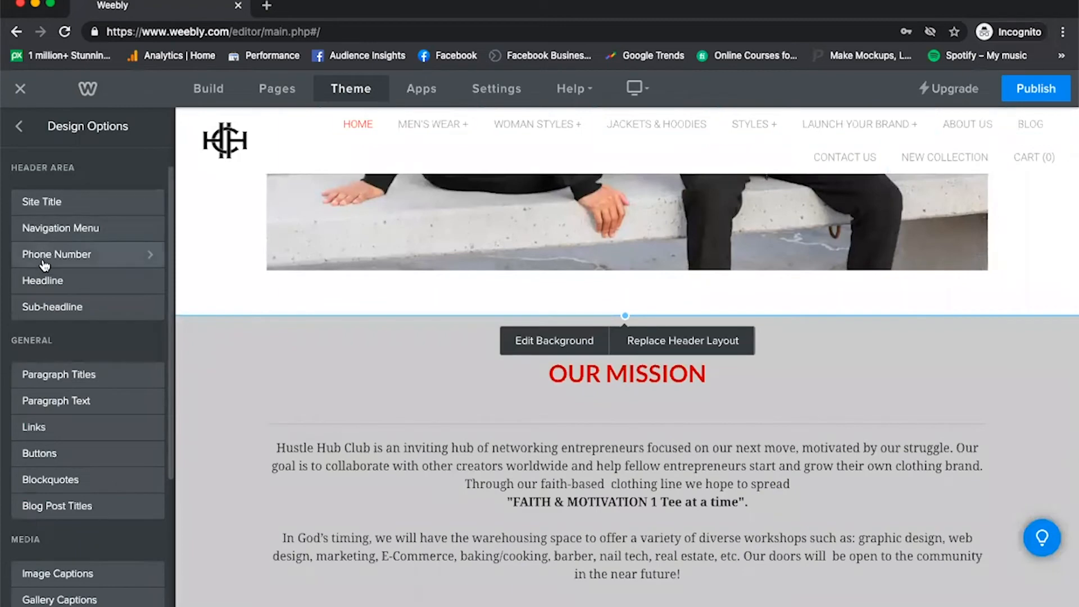
click(348, 88)
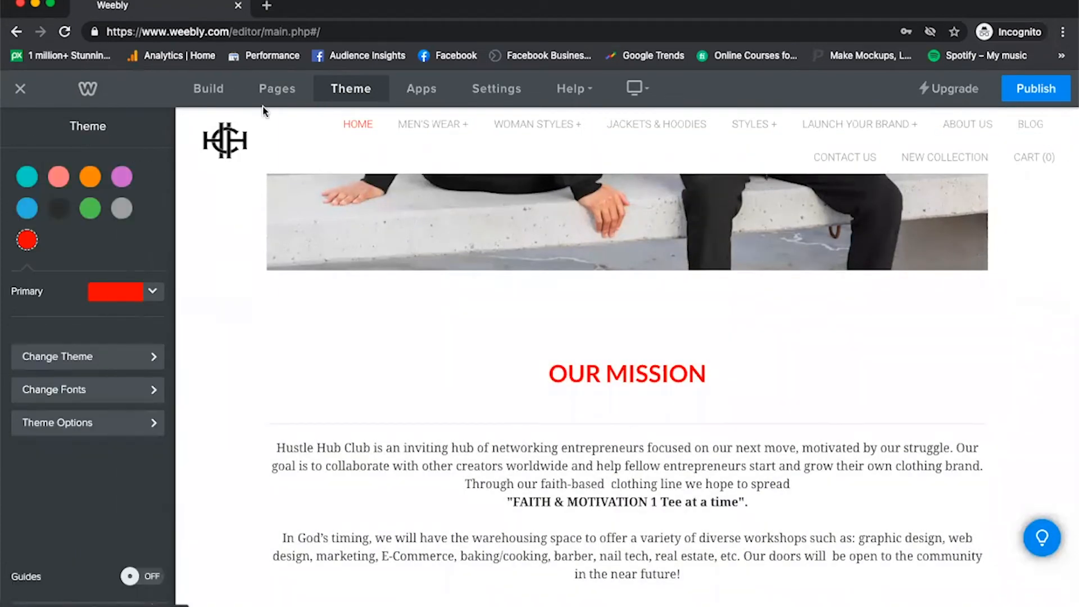
click(96, 389)
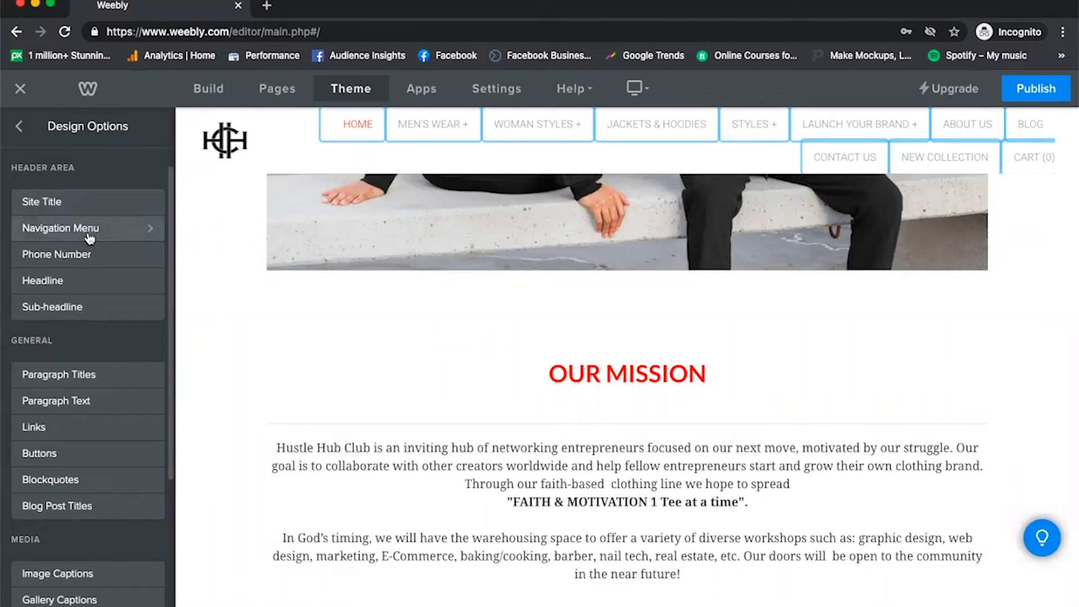
click(77, 379)
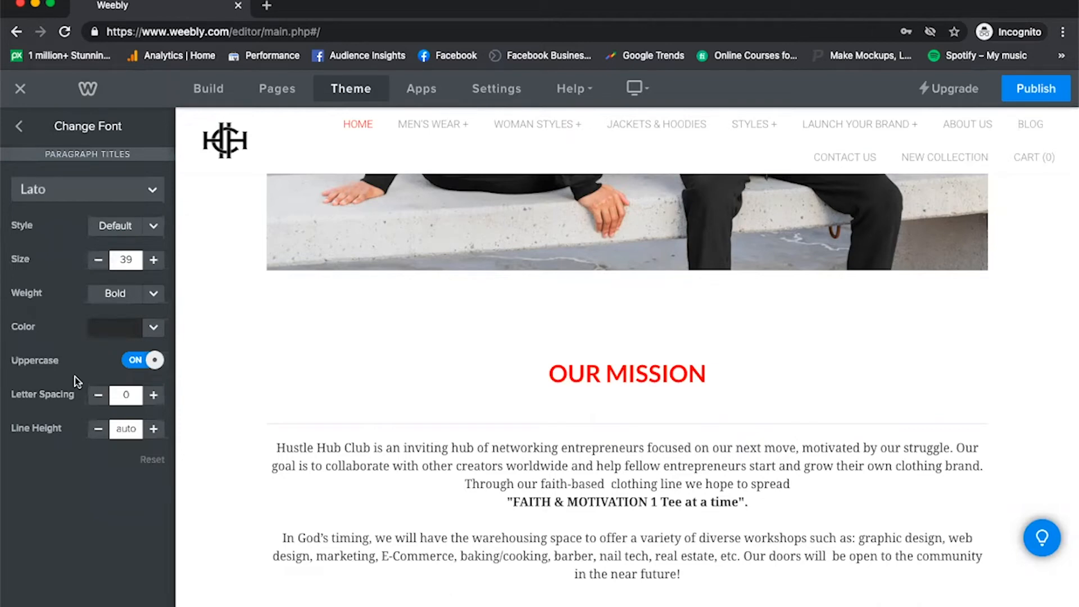
click(20, 128)
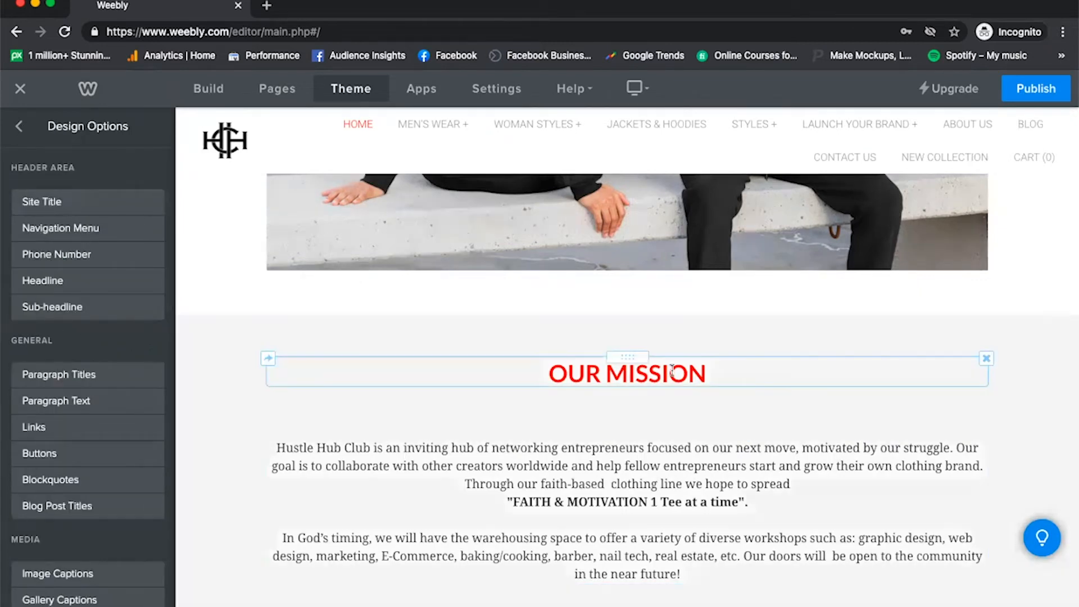
triple_click(674, 374)
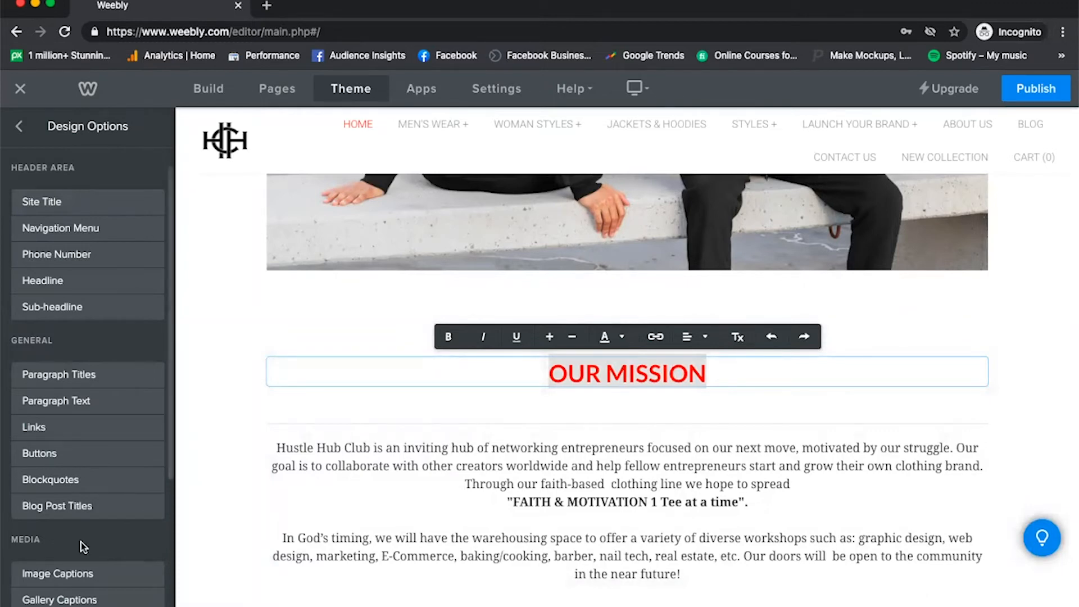
scroll(61, 419, down, 4)
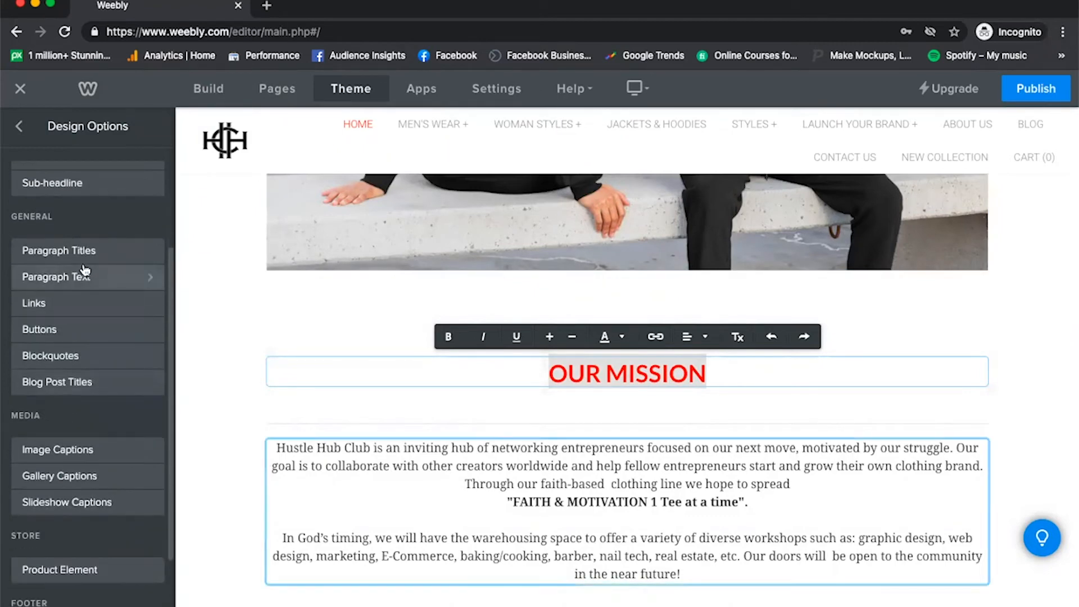
scroll(405, 450, down, 2)
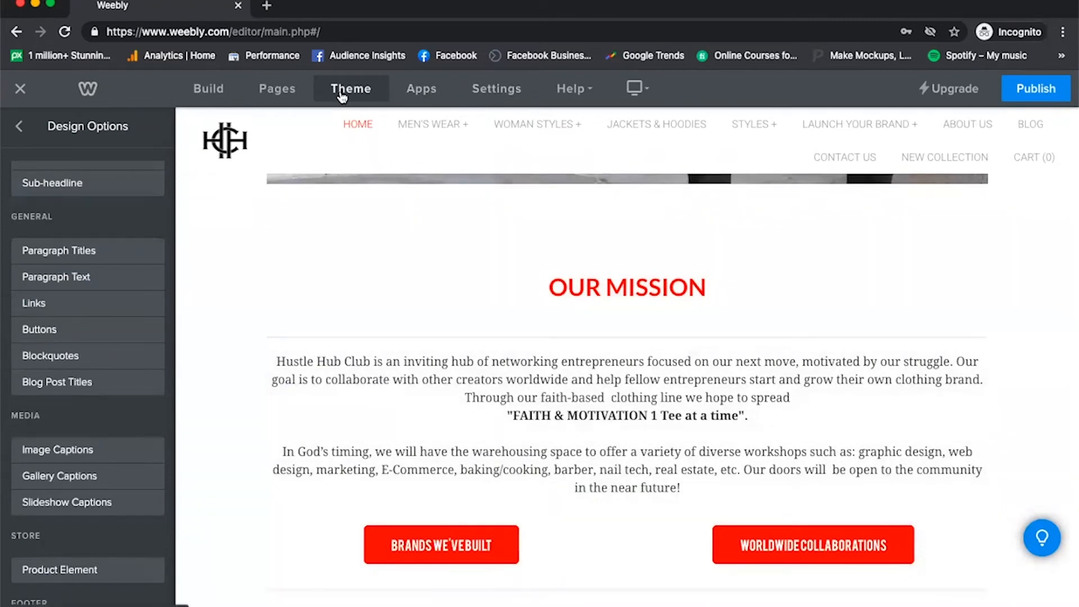
Try turning off Full Width in the theme options and turn it back on.
click(17, 126)
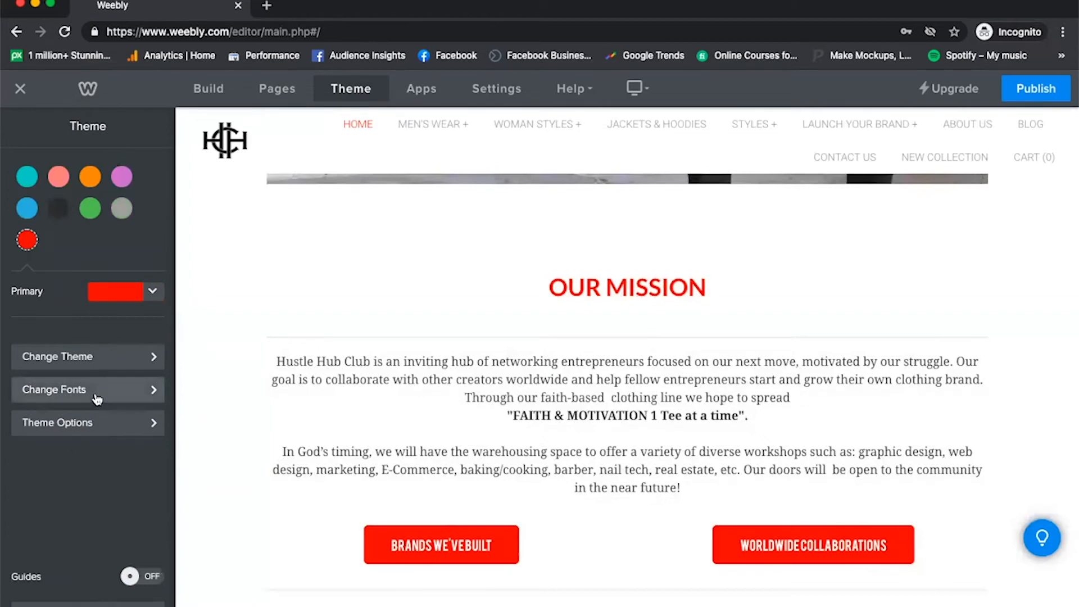
click(86, 421)
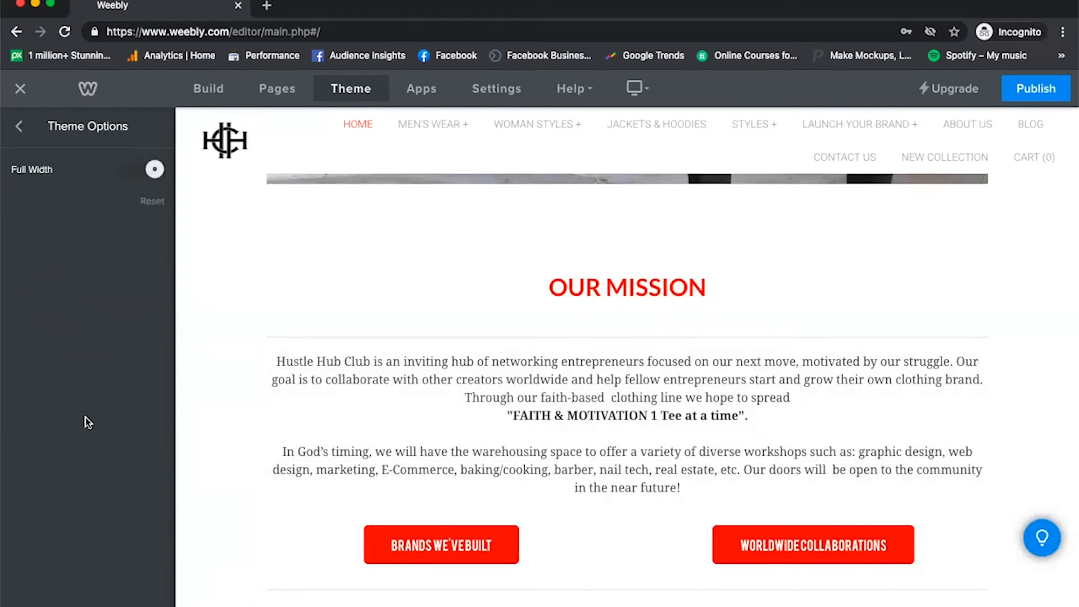
click(147, 178)
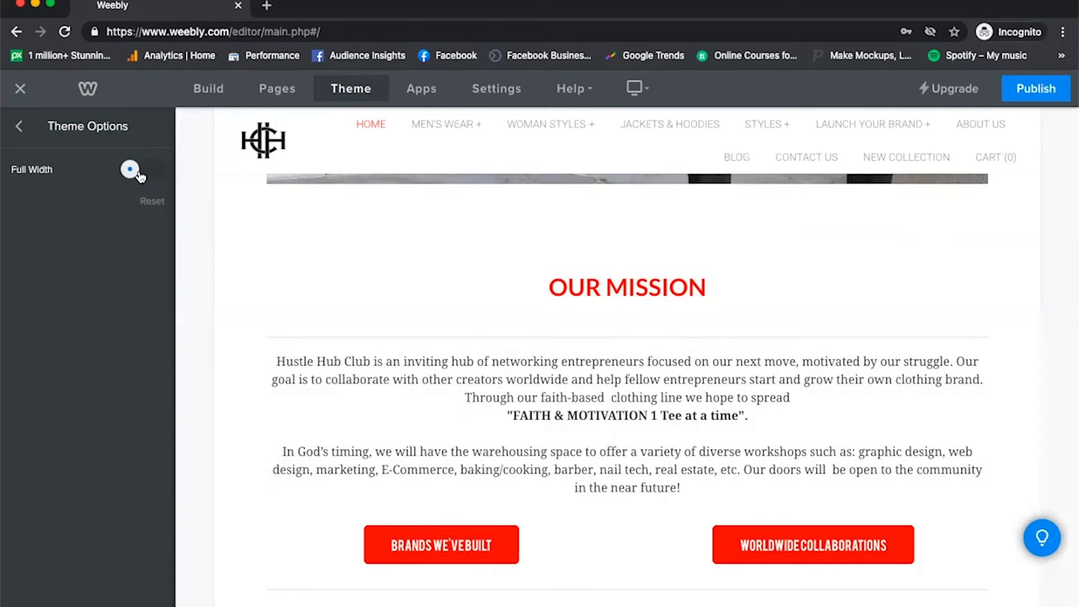
click(140, 177)
click(20, 128)
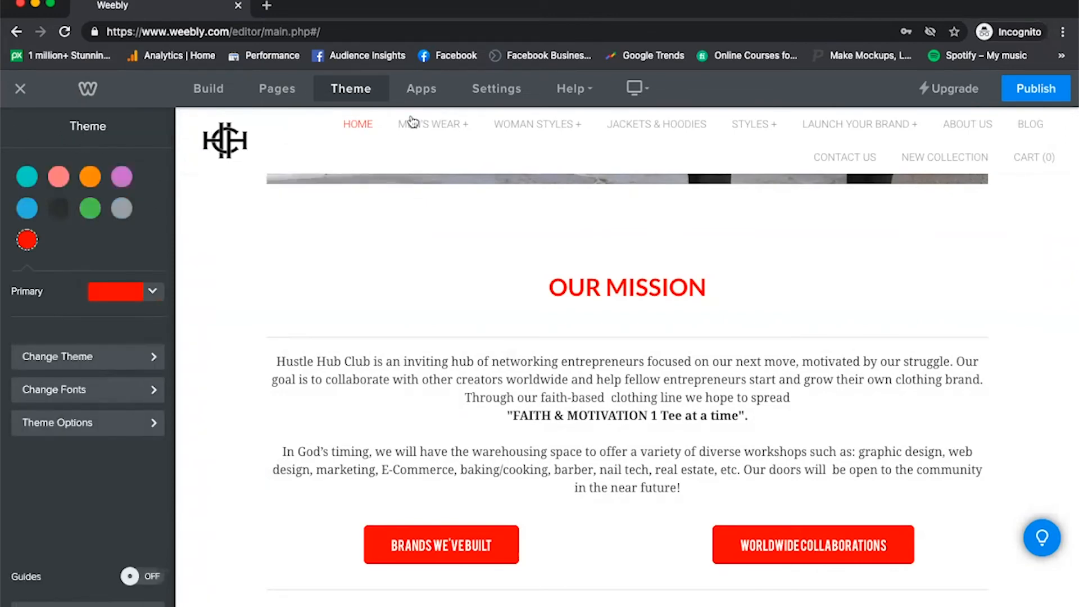
Search the App Center for "countdown" and connect the Countdown app by Widgetic to the site.
click(423, 90)
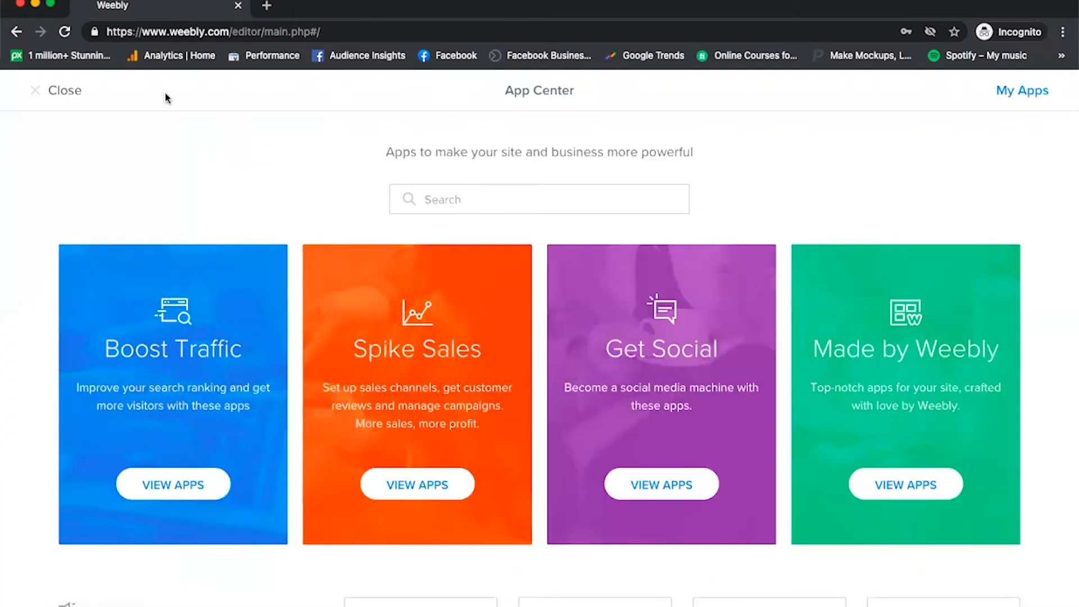
click(53, 91)
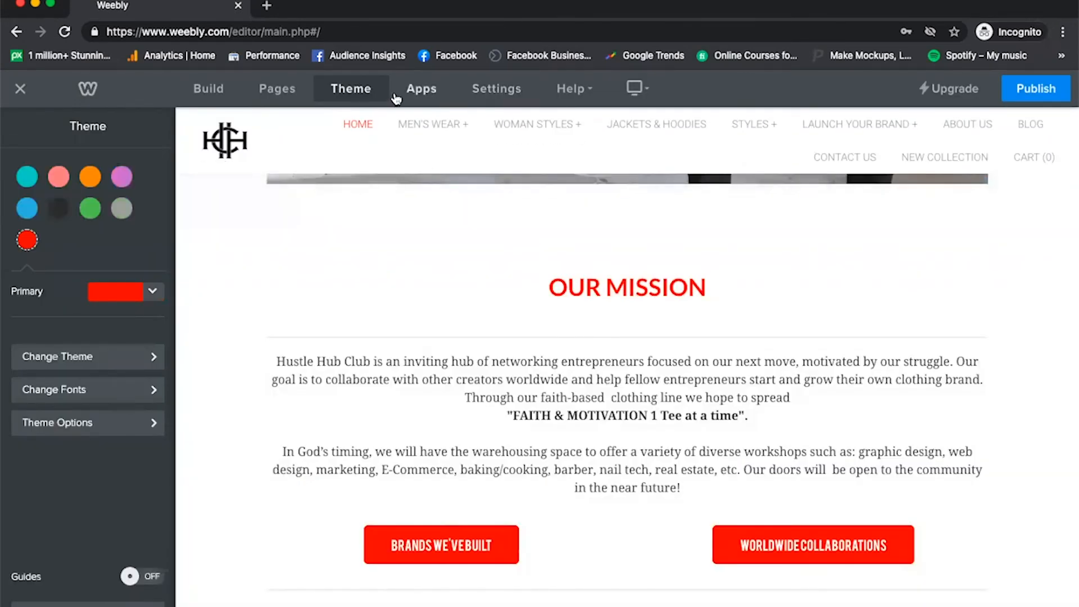
click(421, 90)
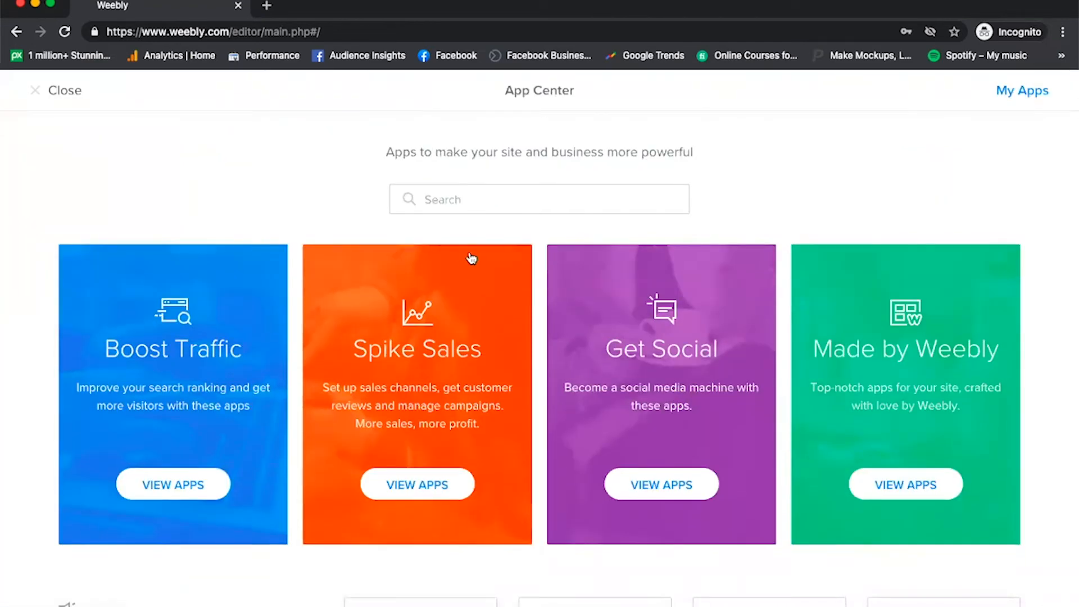
click(475, 198)
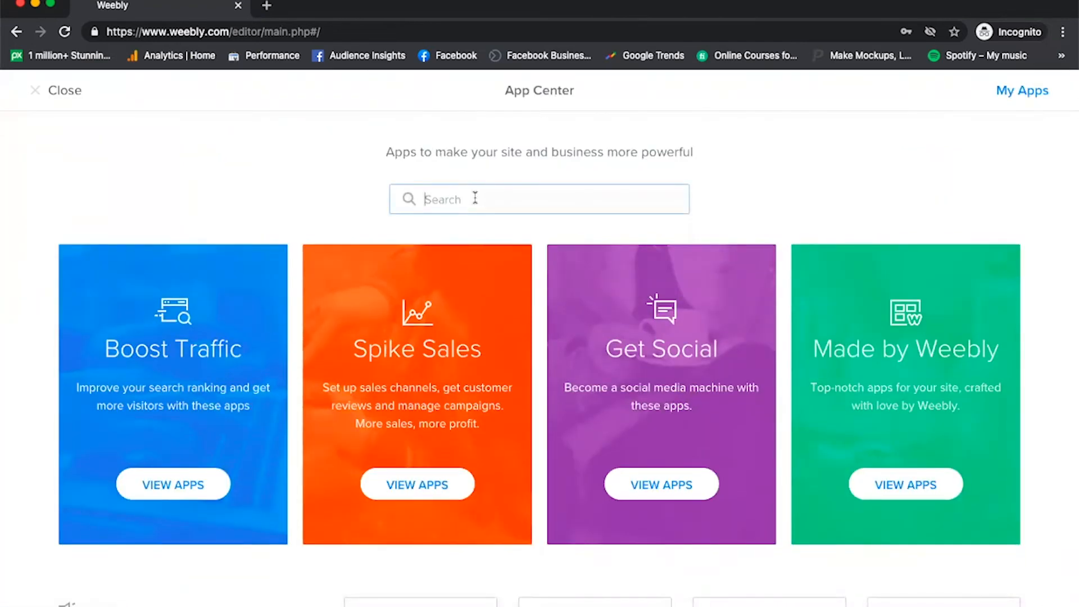
text(countdown)
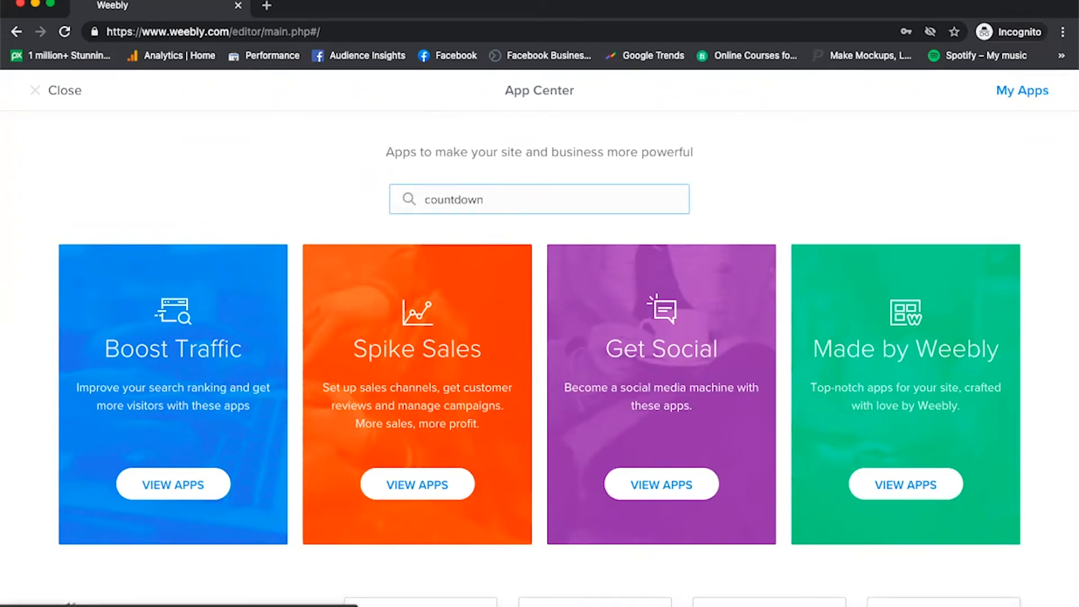
key(Return)
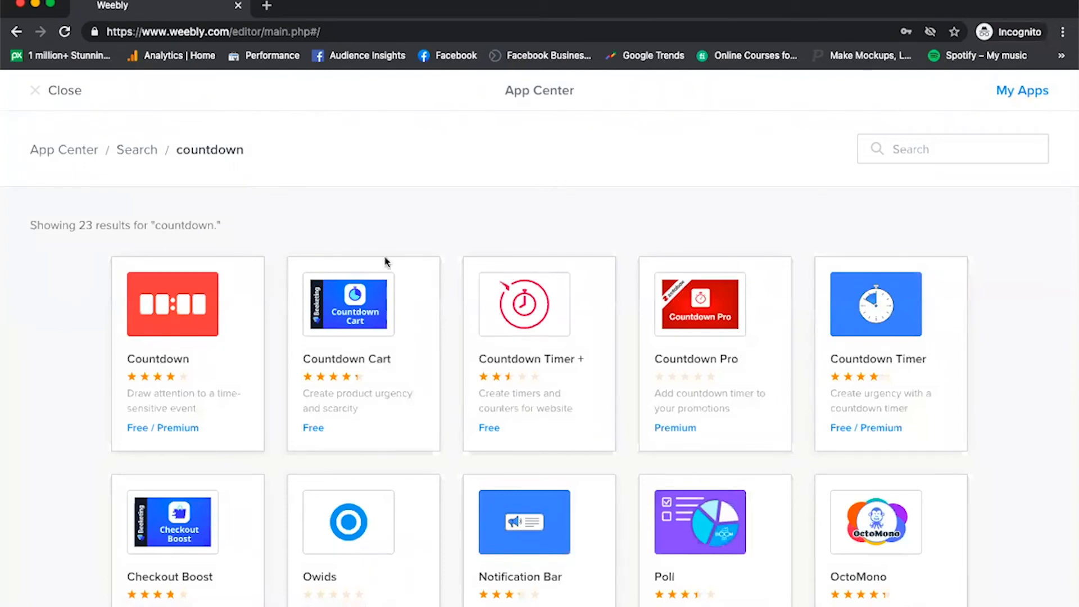
click(212, 326)
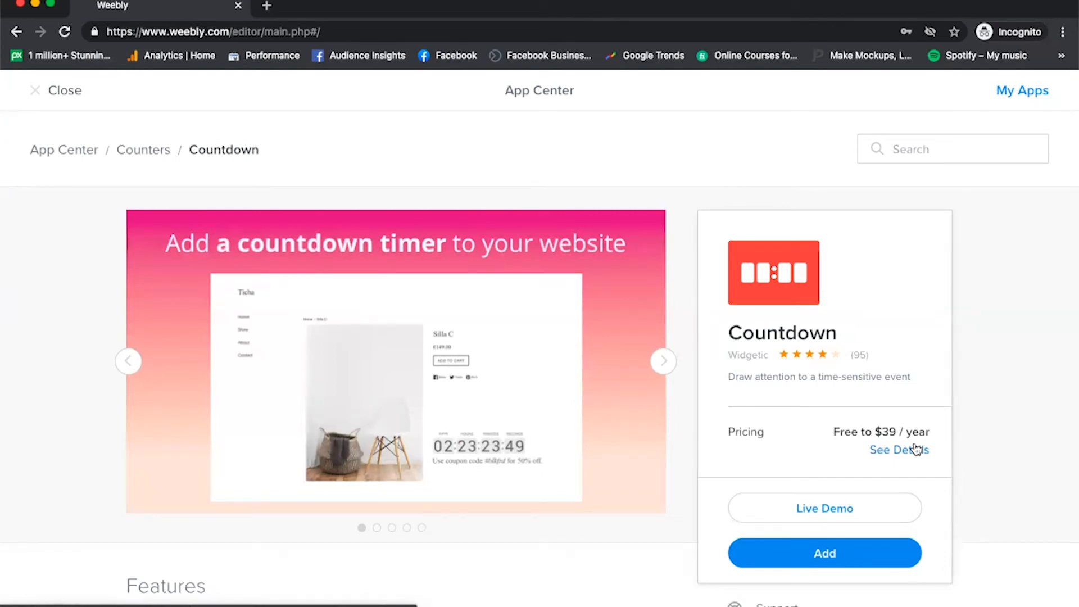
click(812, 552)
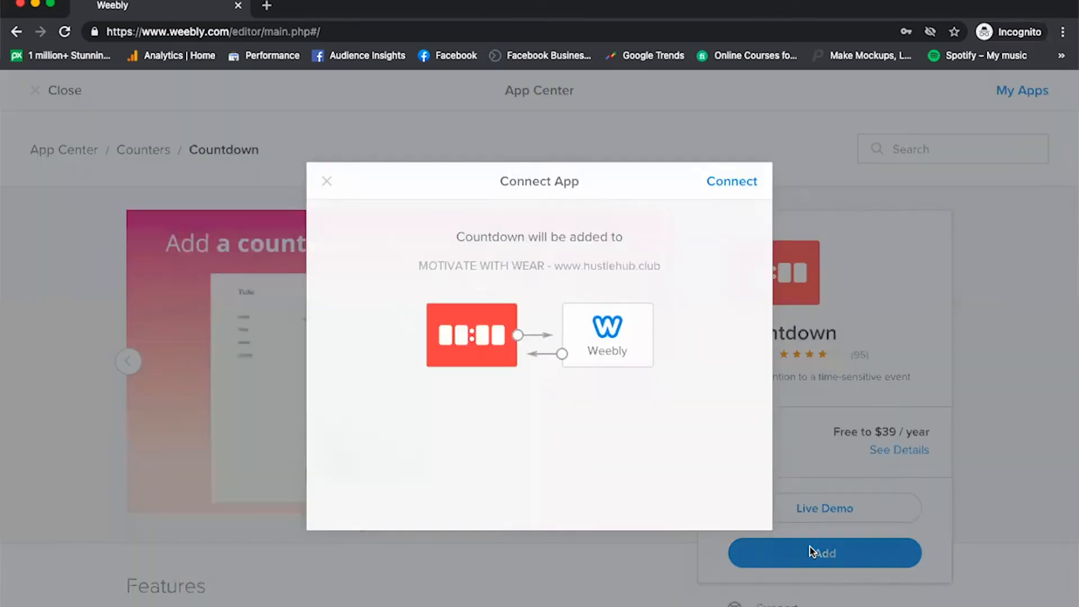
click(740, 180)
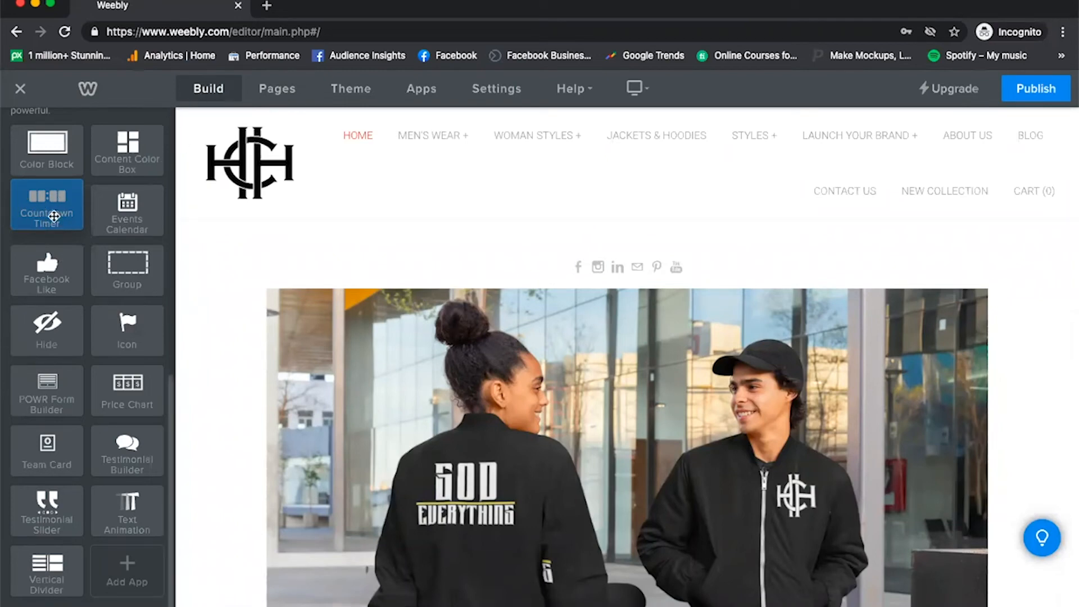
Try a Countdown Timer element above the social icons on the home page and delete it.
drag(46, 208, 315, 191)
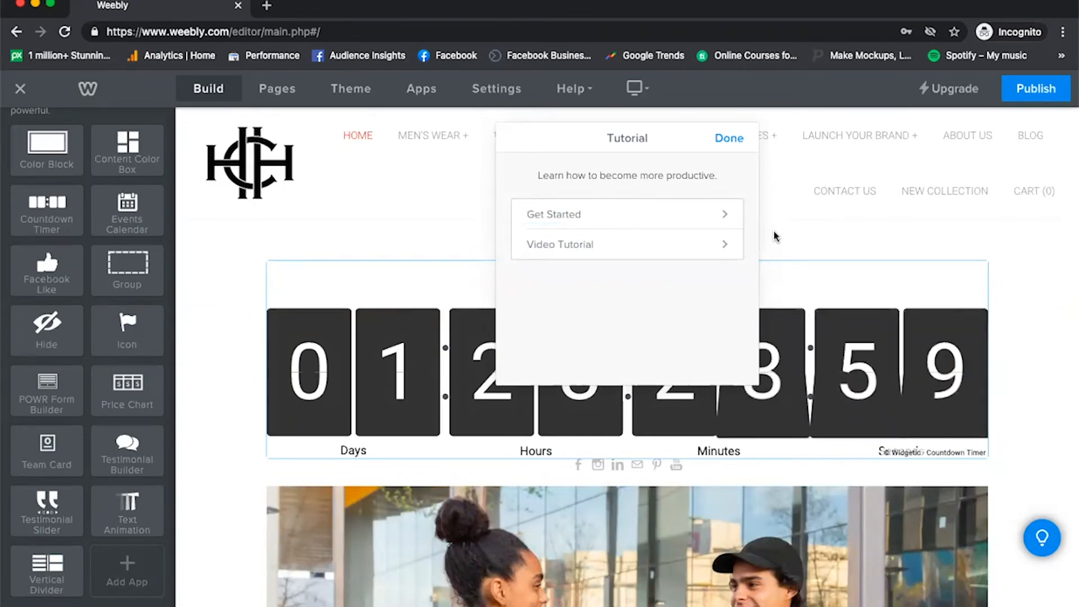
click(728, 139)
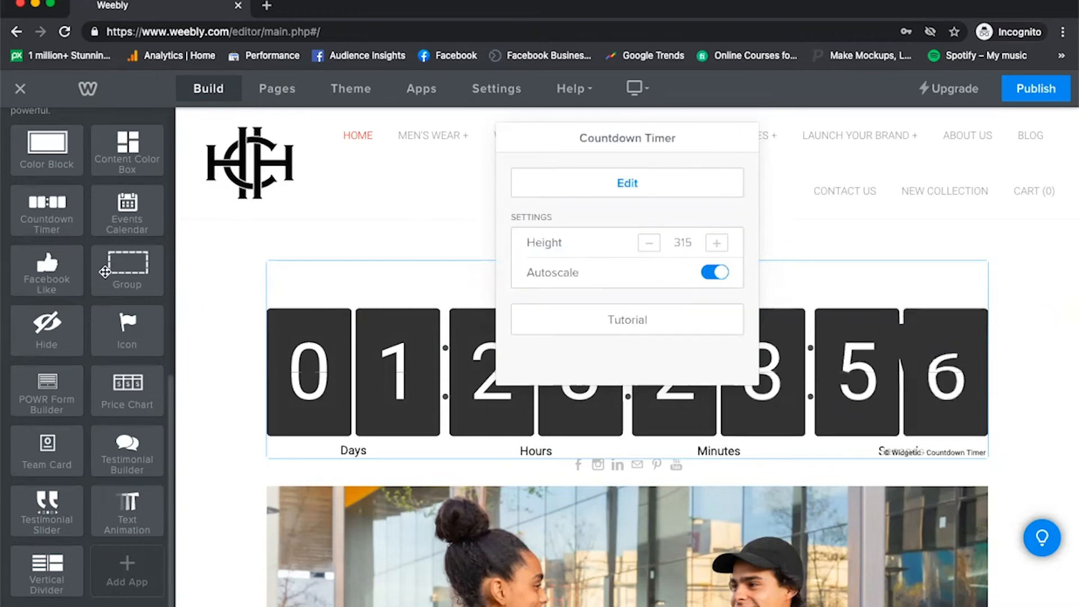
click(64, 203)
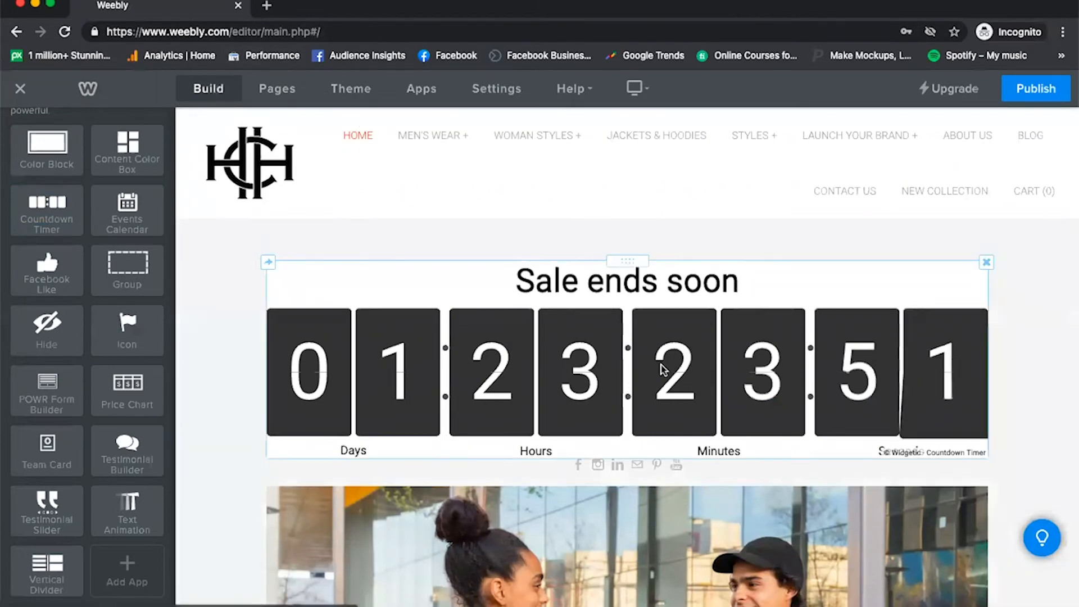
click(986, 264)
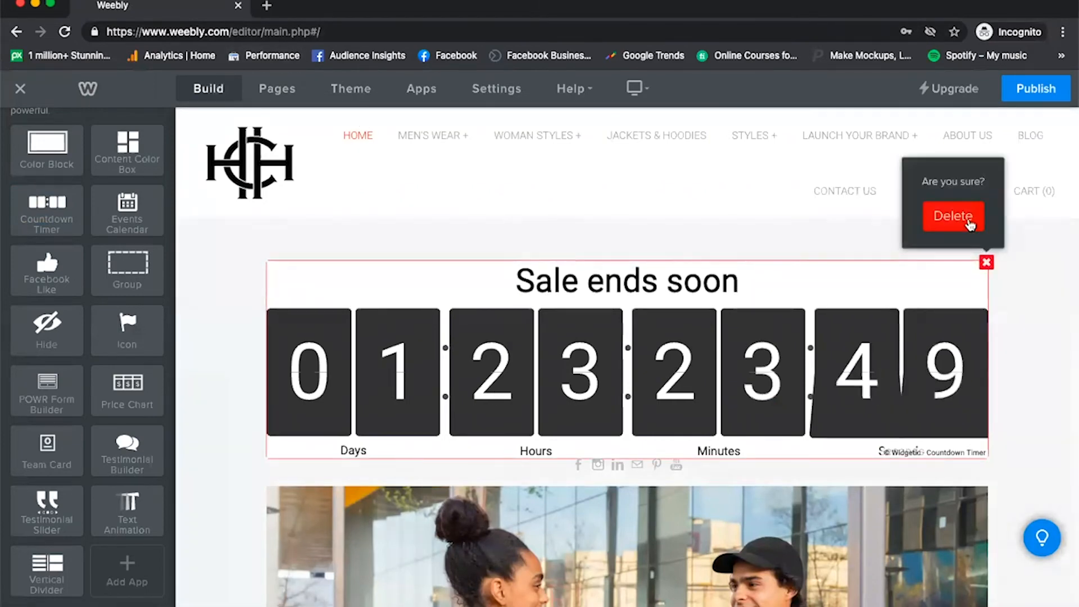
click(964, 214)
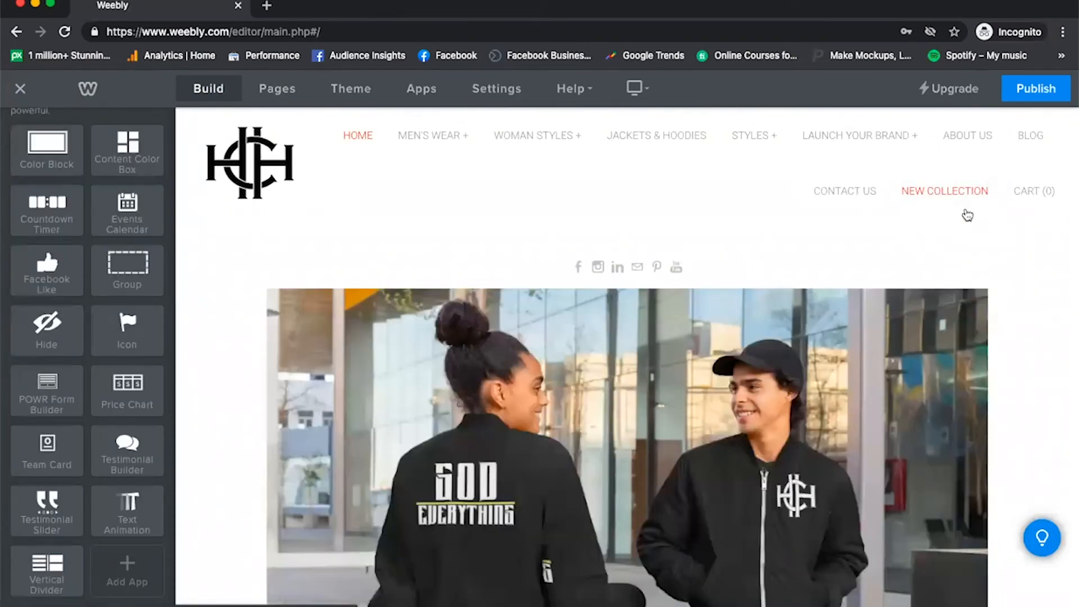
click(427, 91)
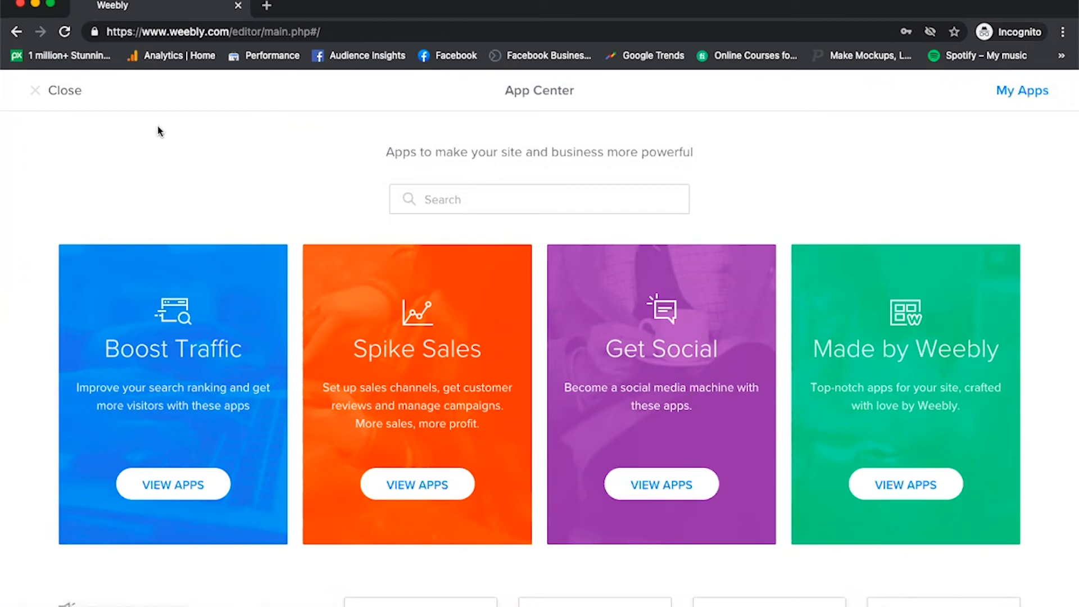
click(77, 97)
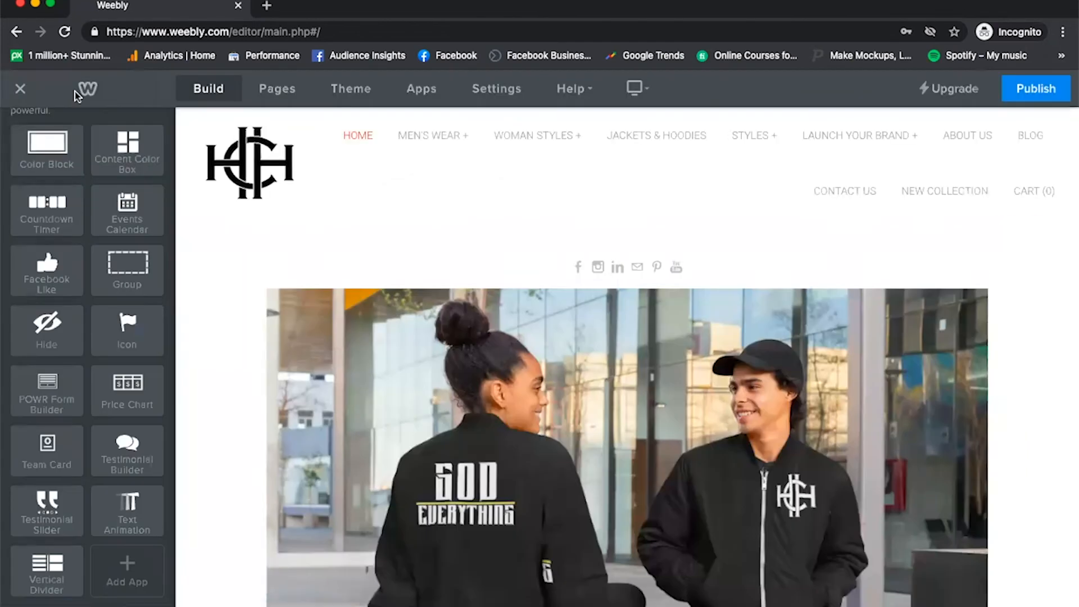
Examine the site's general settings, including the address, title and the available Site Category options.
click(503, 100)
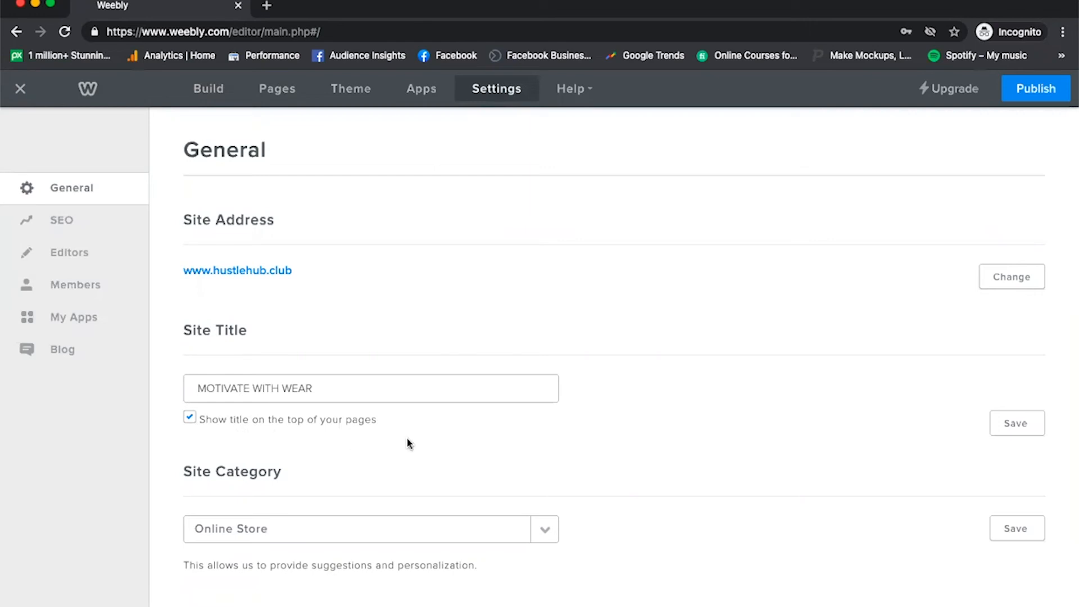
scroll(409, 444, down, 2)
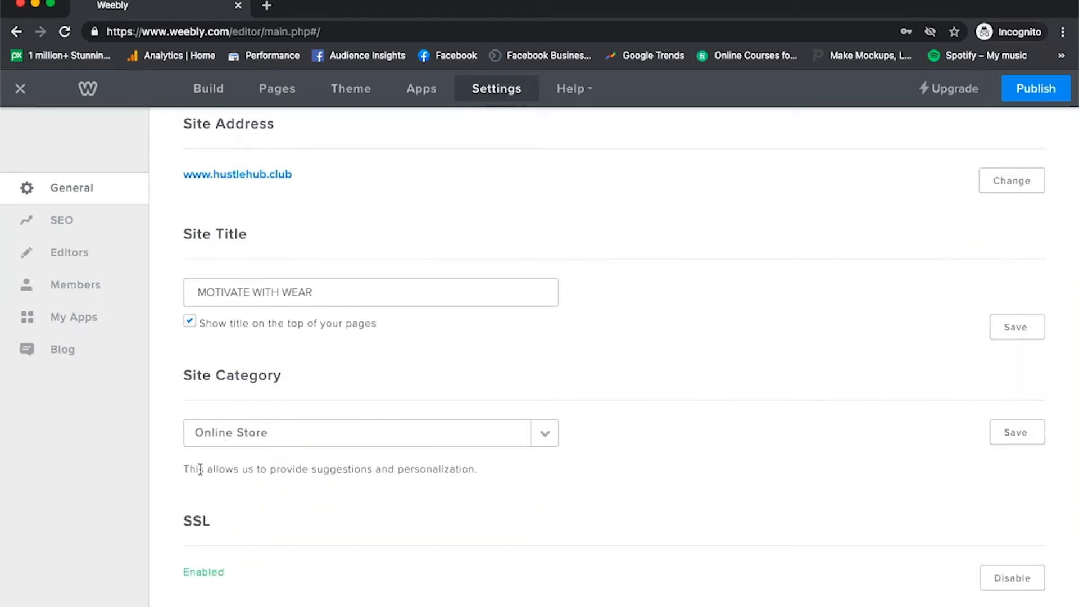
click(544, 434)
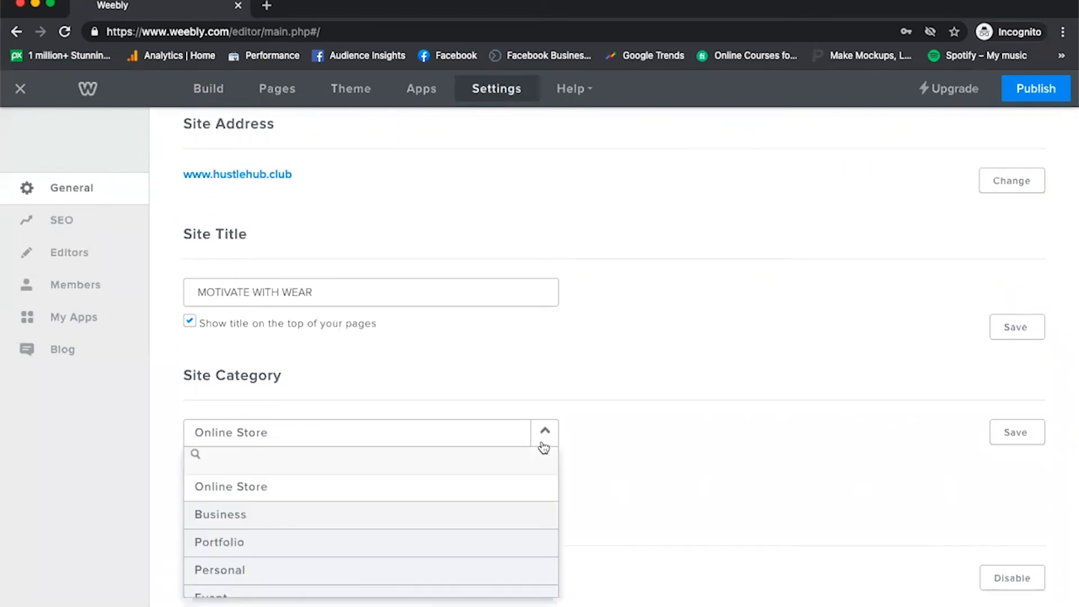
scroll(542, 446, down, 2)
scroll(471, 416, down, 2)
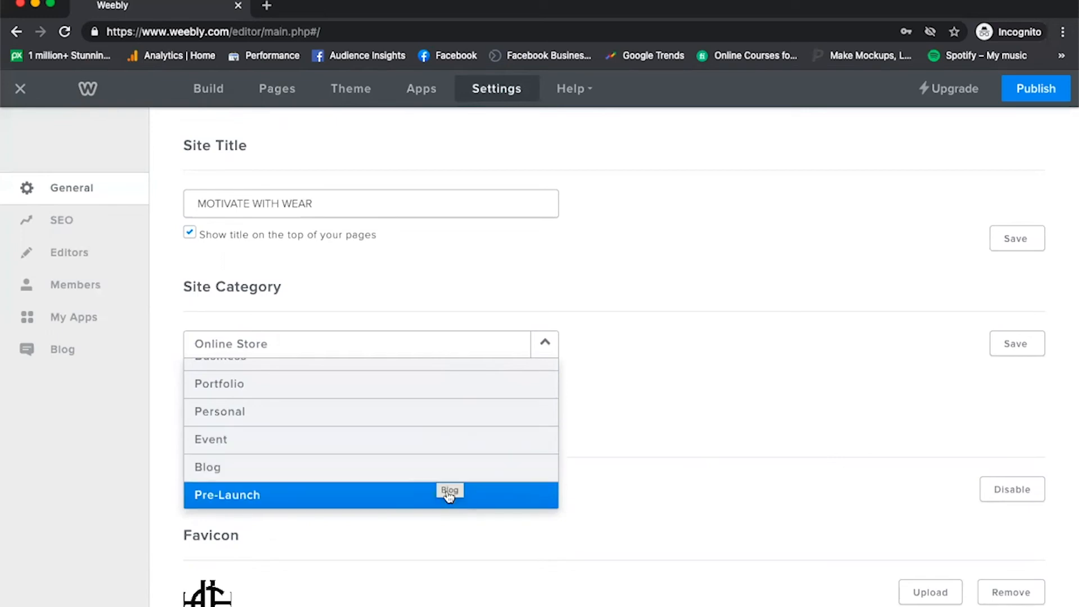
click(647, 385)
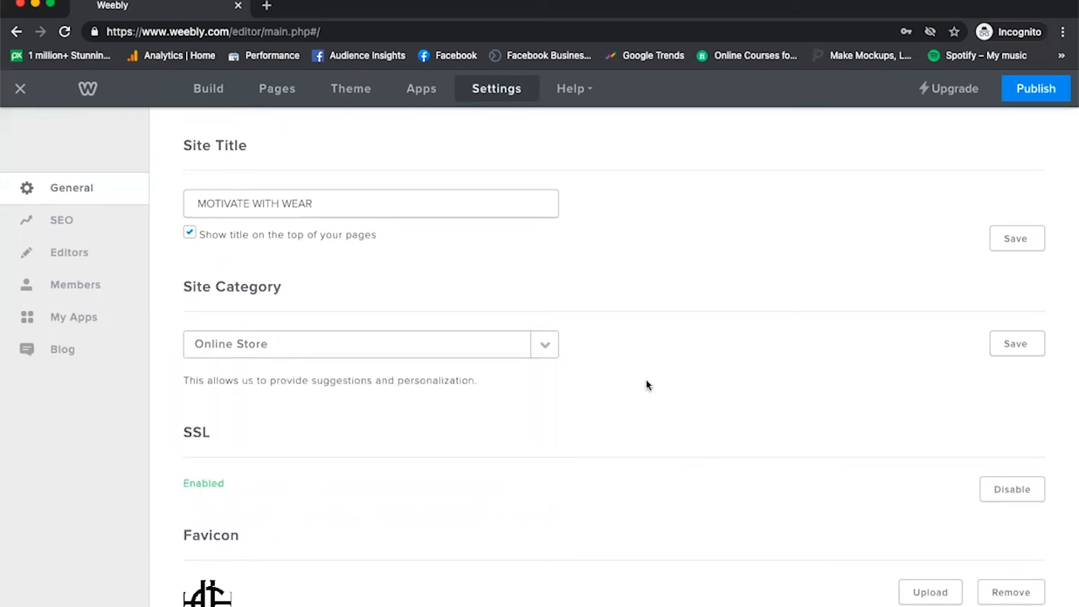
Try disabling the site's SSL, enable it again, and publish the site.
scroll(937, 279, down, 3)
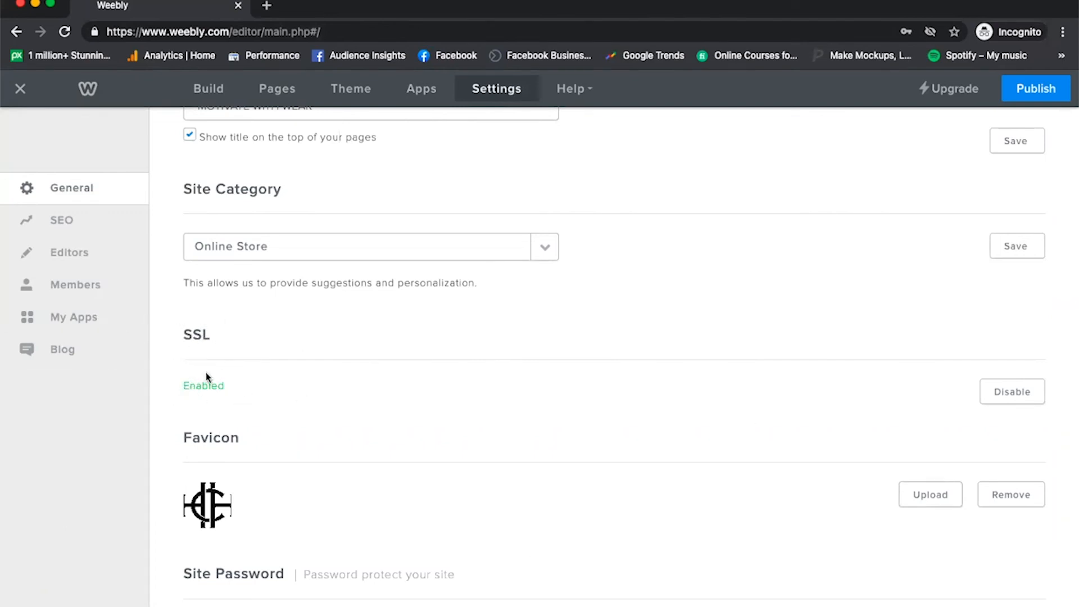
click(1002, 397)
click(1011, 391)
click(1027, 93)
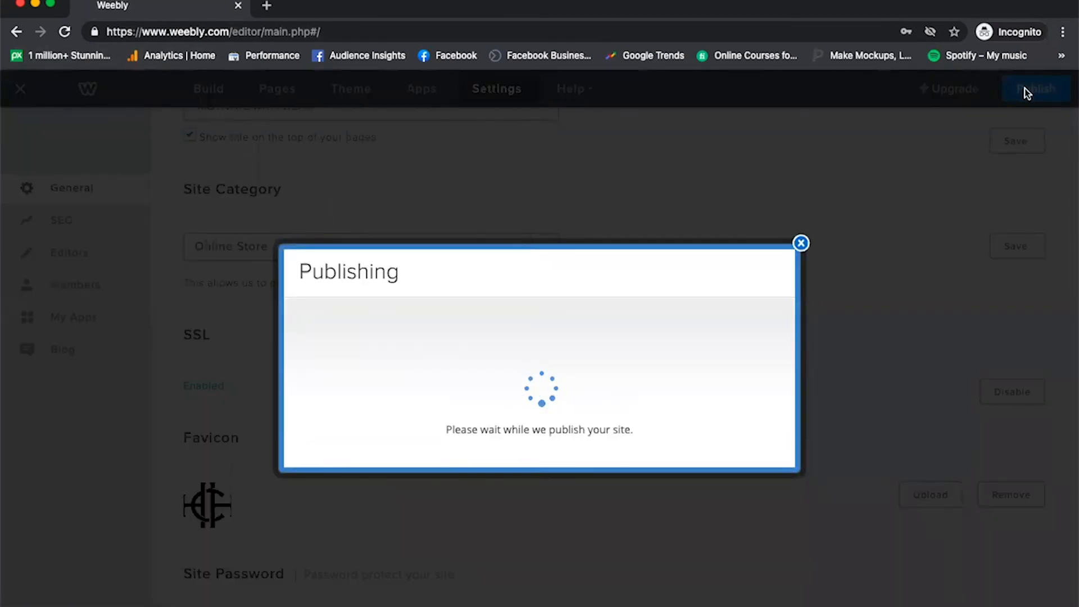
click(800, 133)
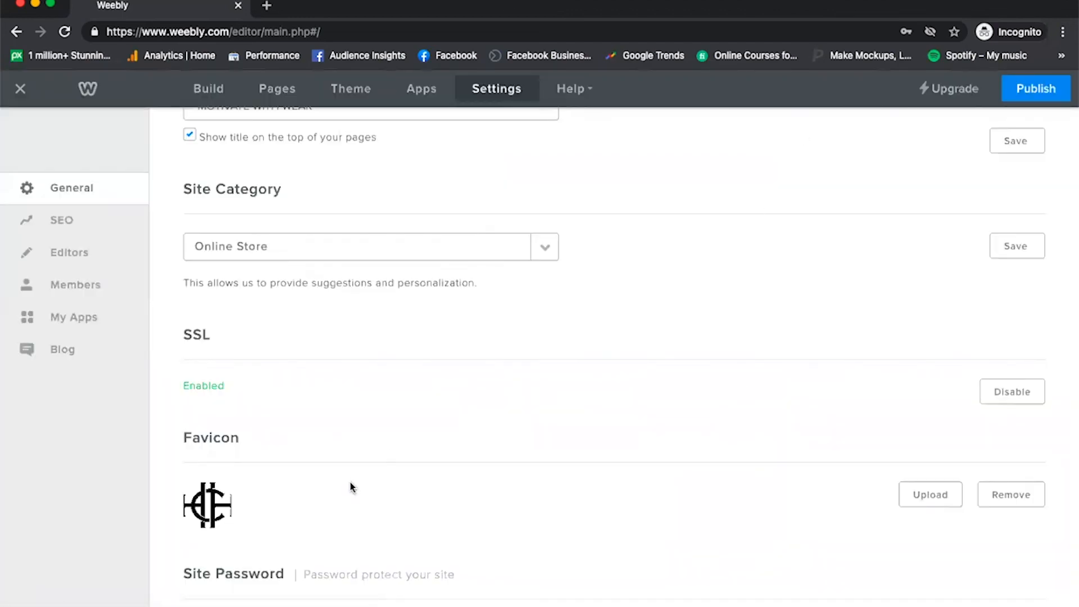
Open hustlehub.club in a new browser tab, compare its favicon with a blank tab, and return to the Weebly editor.
scroll(337, 484, down, 1)
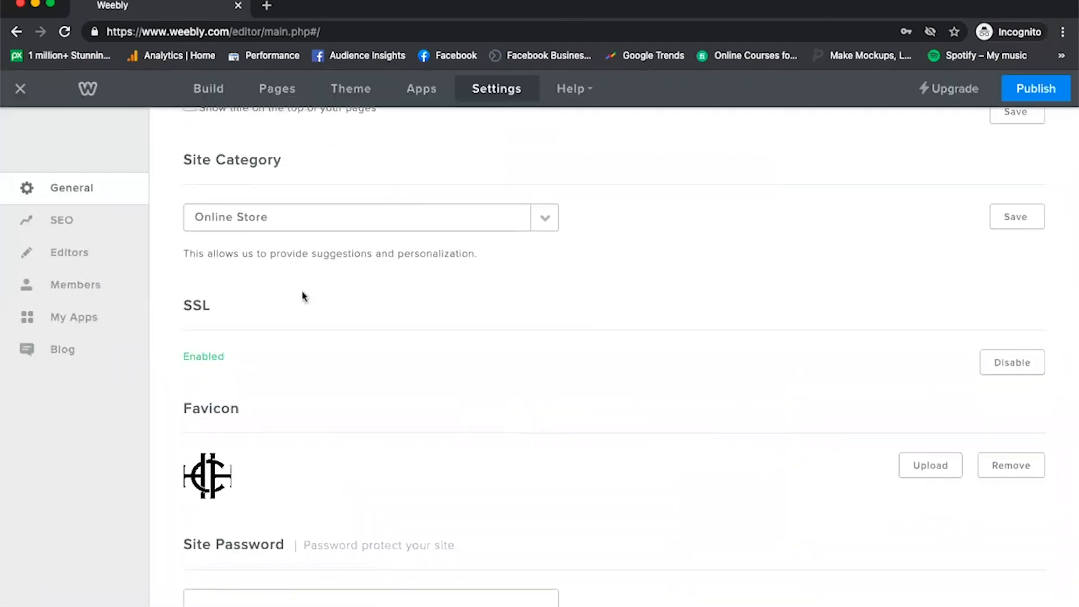
click(266, 5)
text(hust)
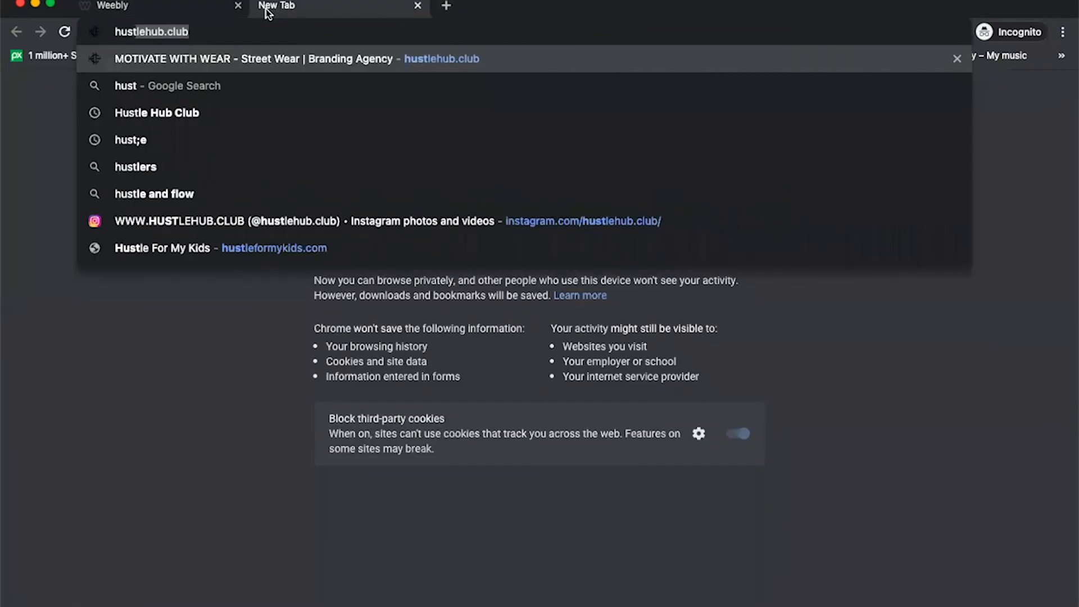
key(Return)
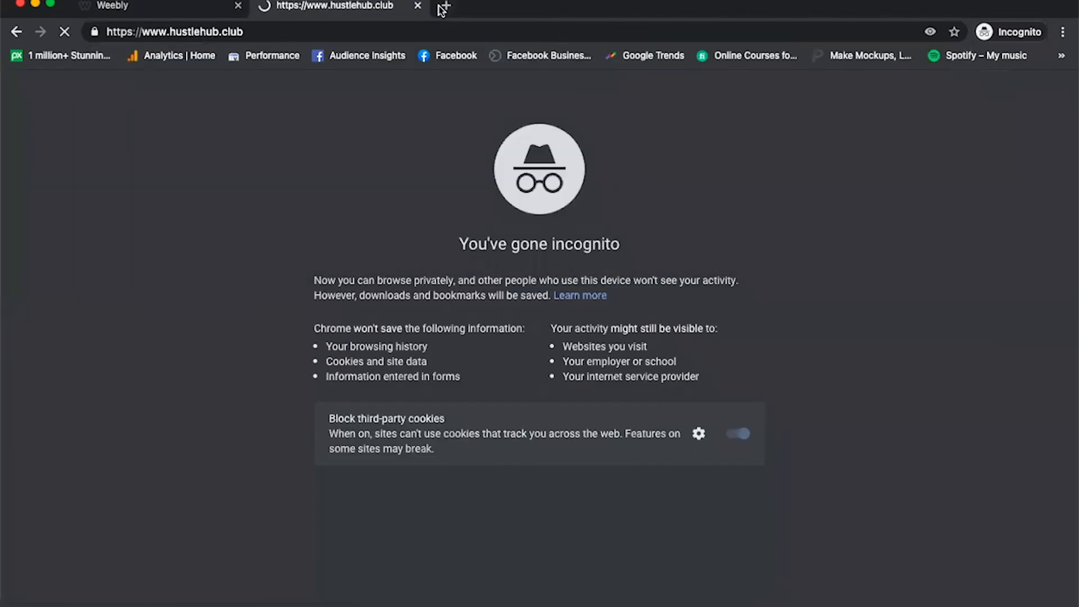
click(445, 7)
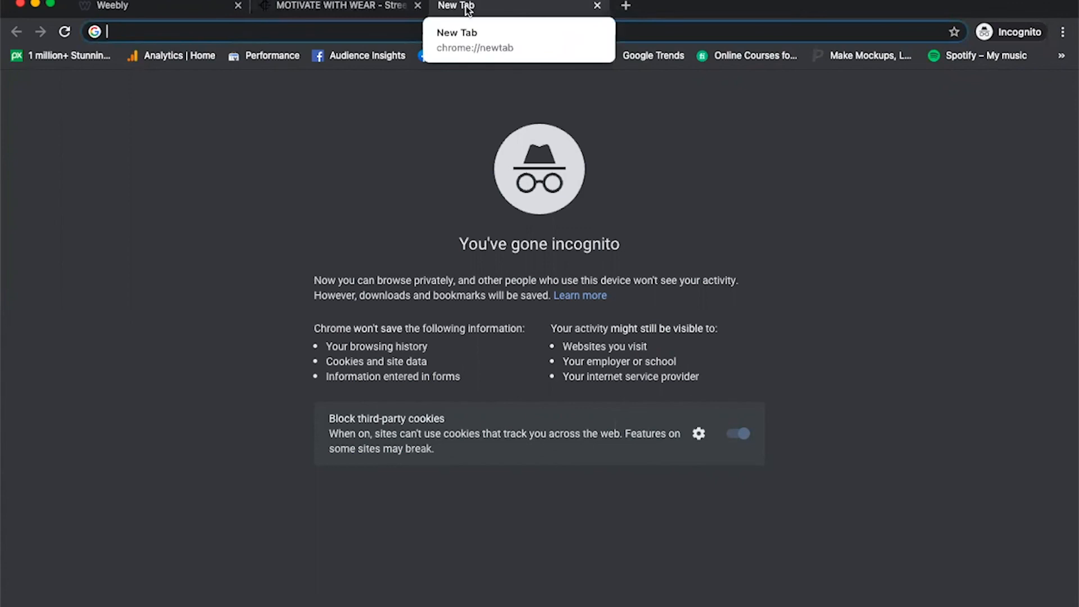
click(373, 7)
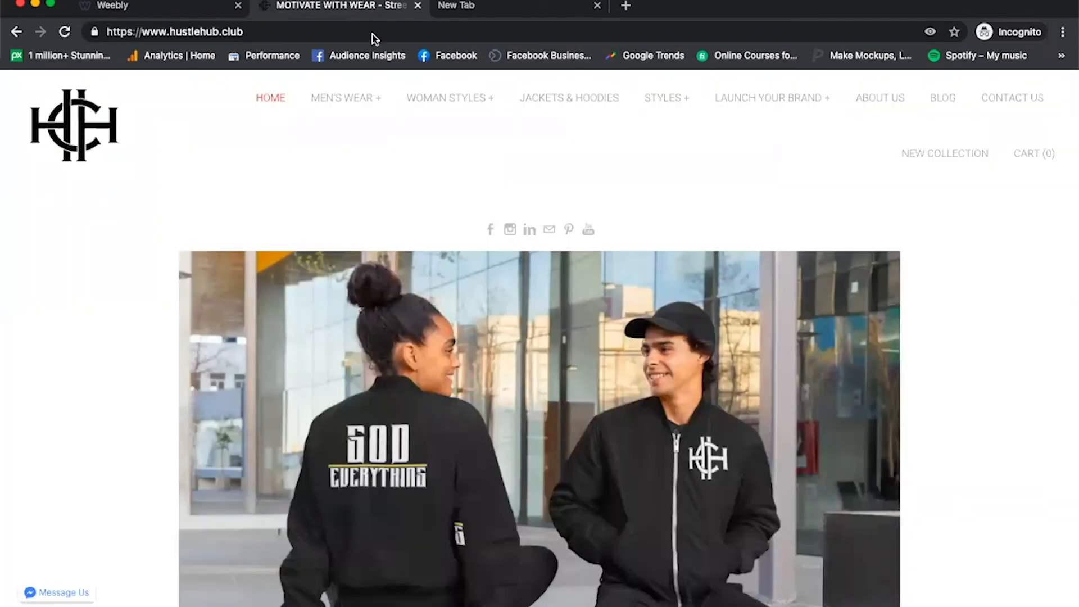
click(171, 8)
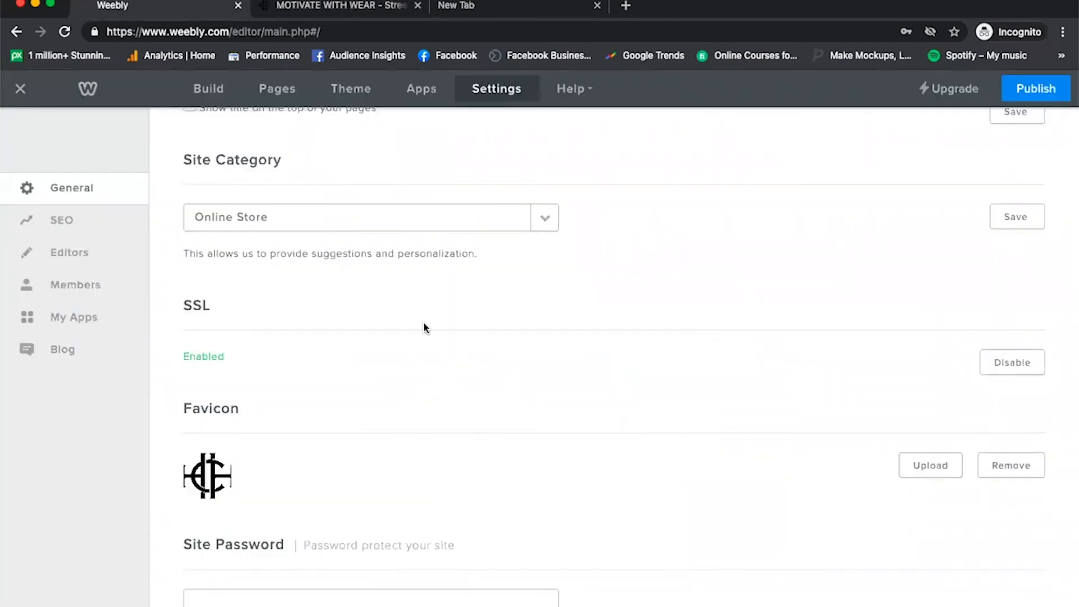
Review the site's SEO settings, including the description, meta keywords, footer and header code, and save them.
scroll(424, 322, down, 4)
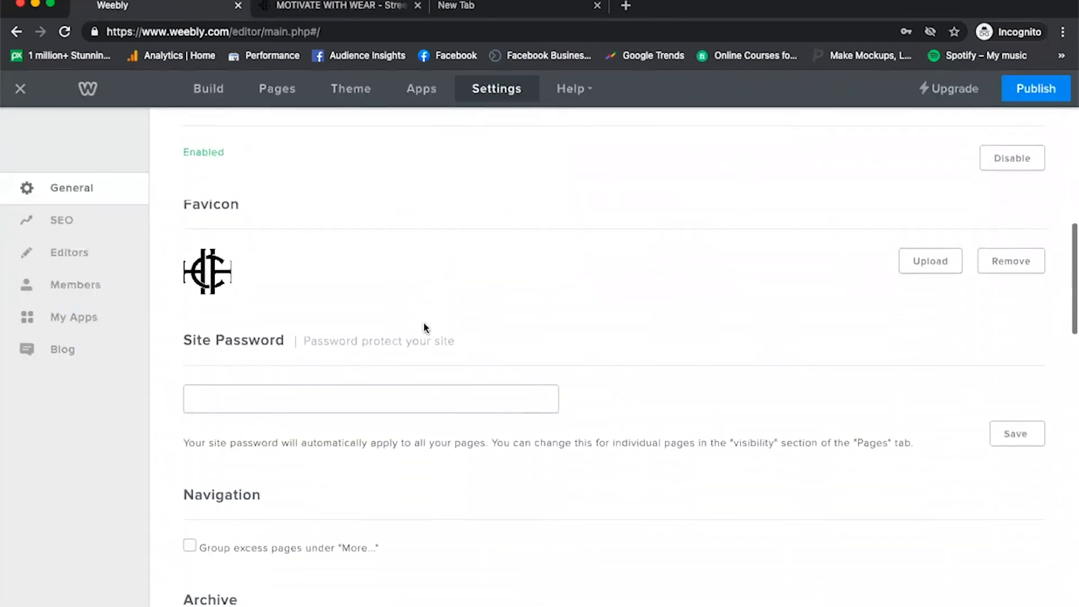
click(53, 220)
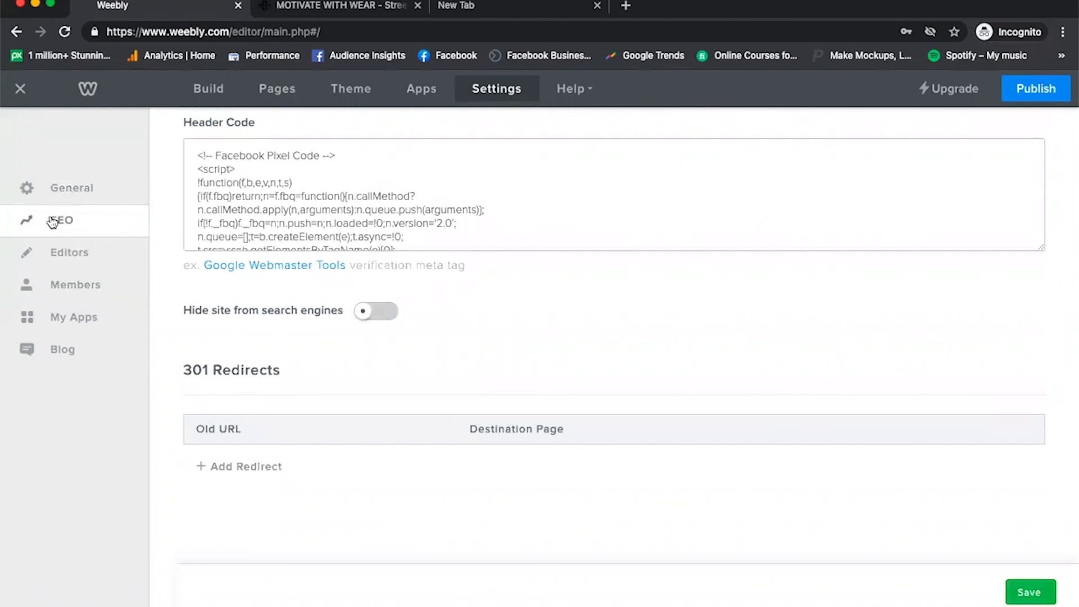
scroll(422, 338, up, 10)
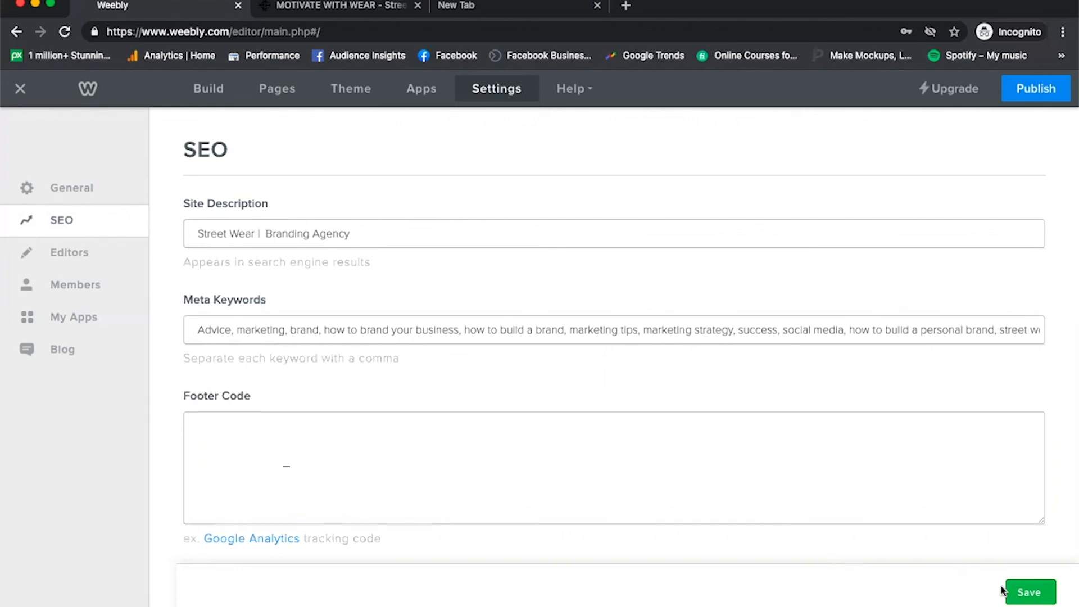
click(1026, 594)
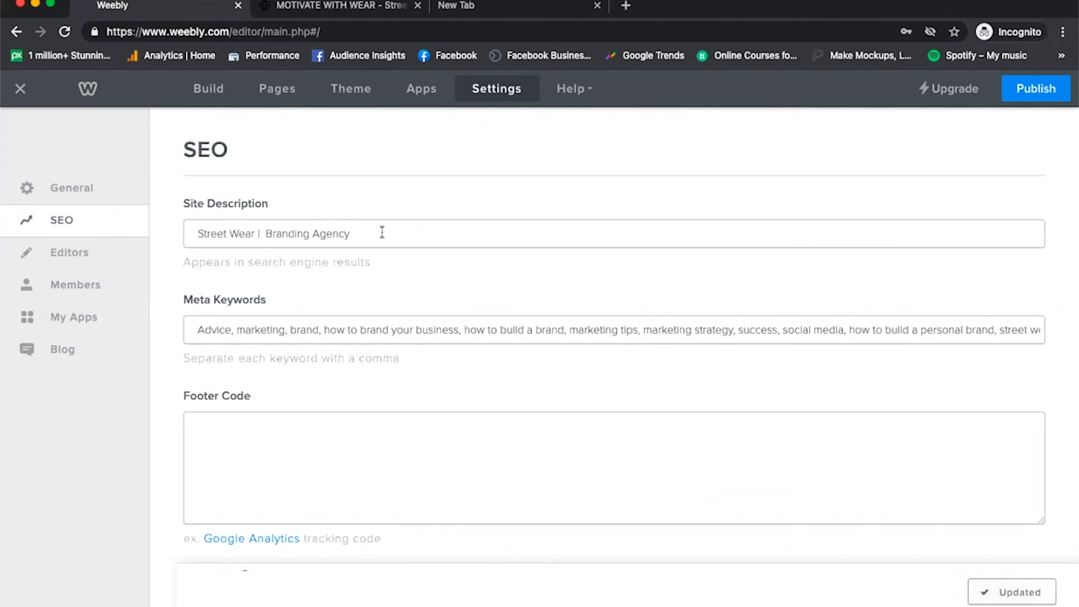
click(21, 90)
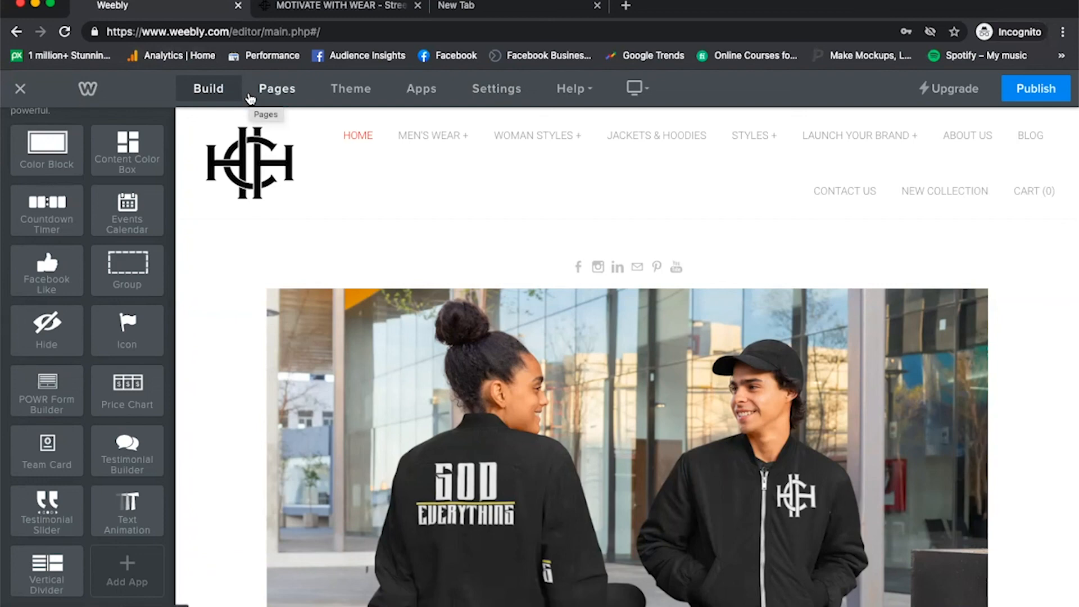
click(281, 95)
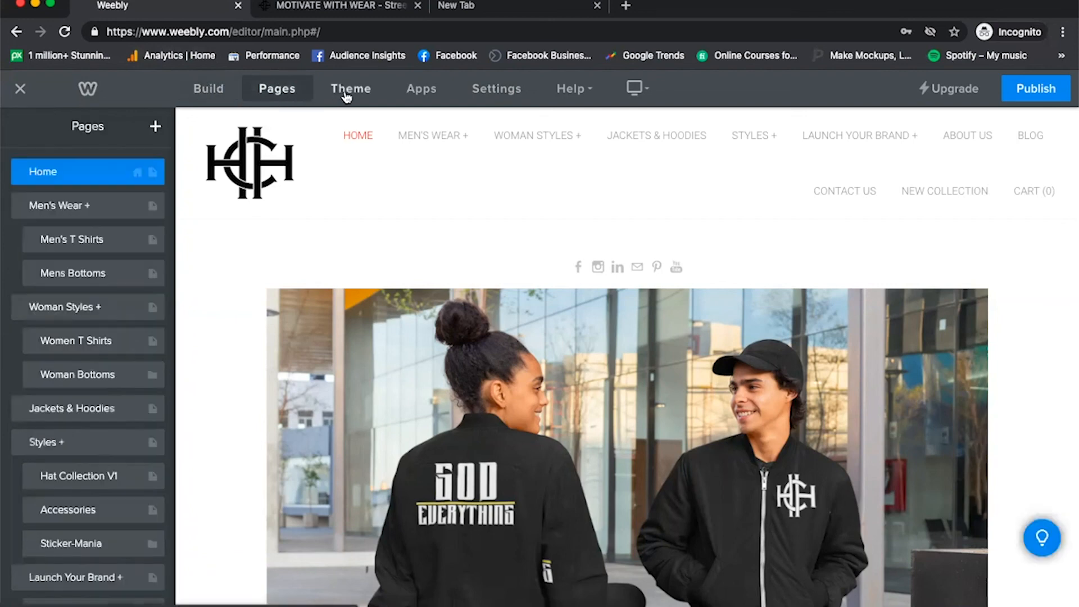
click(345, 95)
click(439, 91)
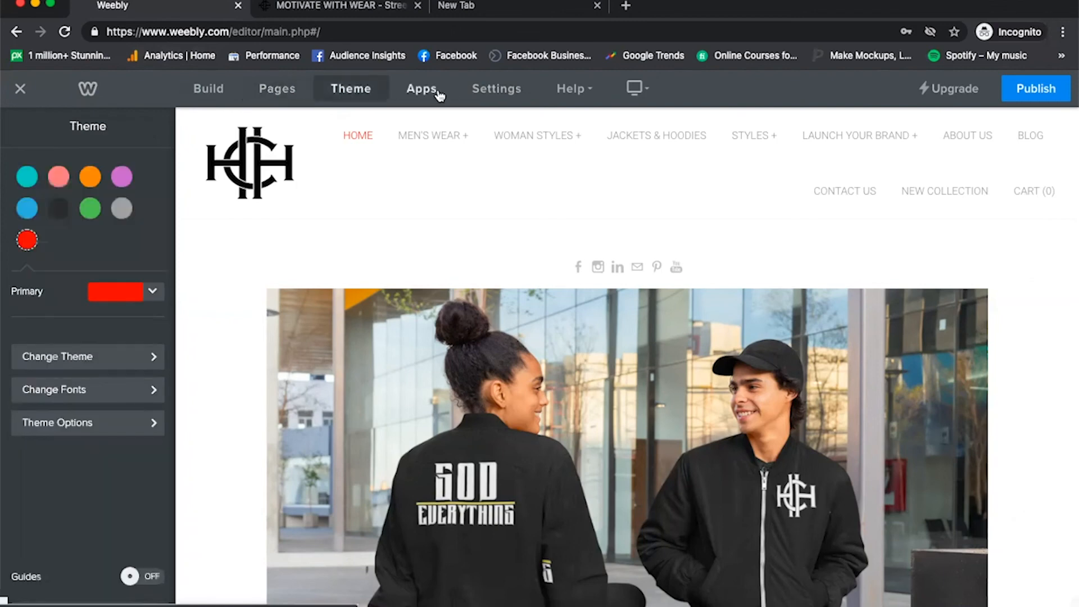
click(36, 97)
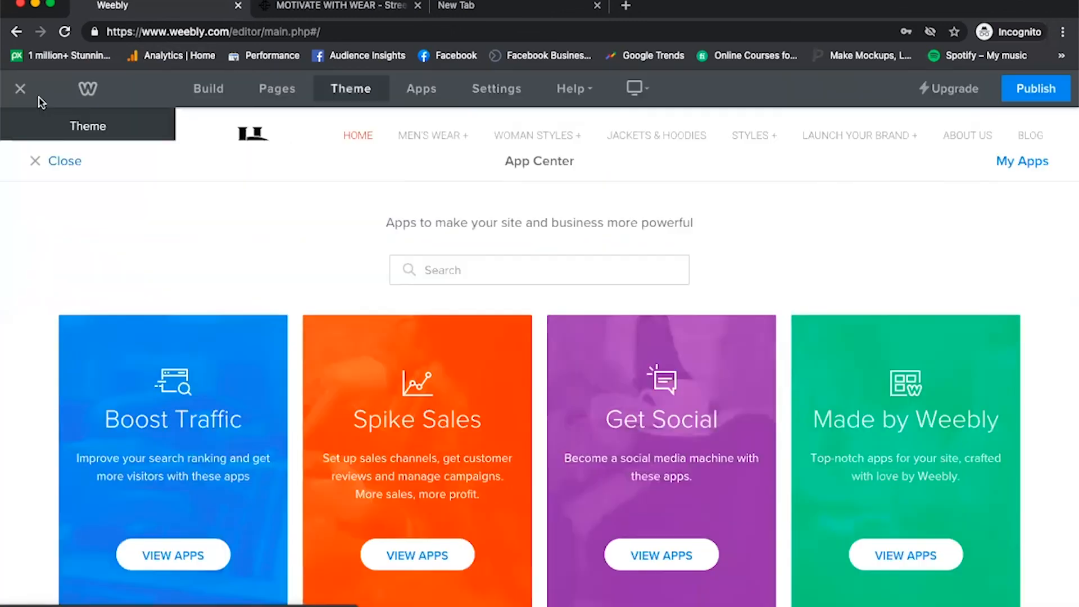
click(498, 89)
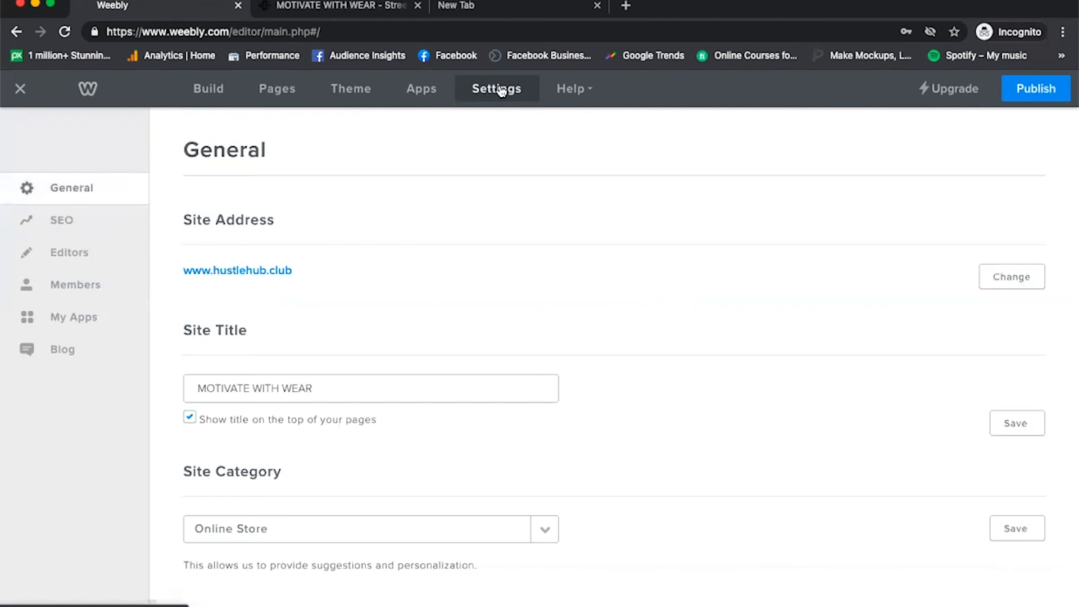